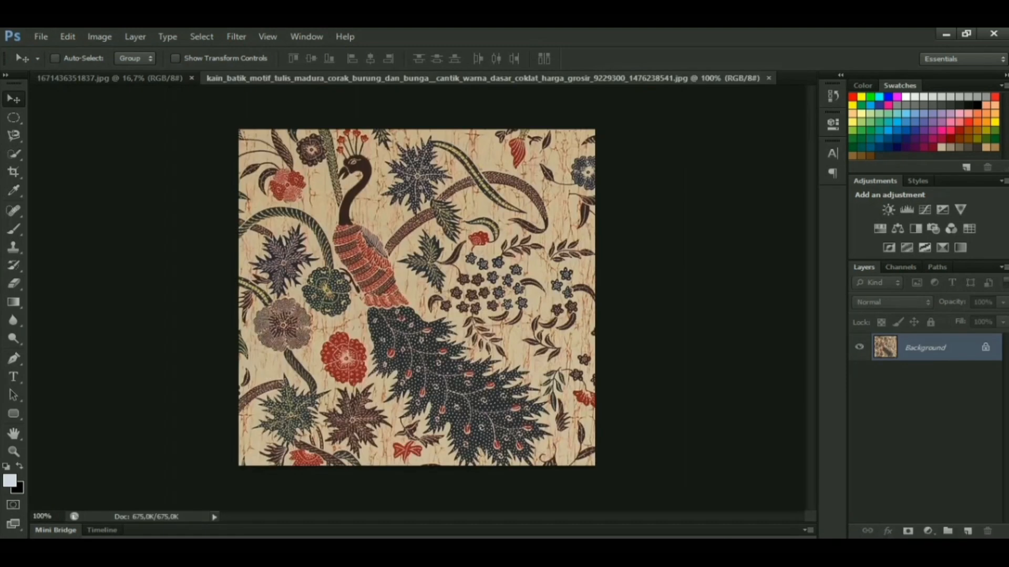
Step: Resize the batik image to 640 pixels wide, keeping the height at 480 pixels
left_click(67, 37)
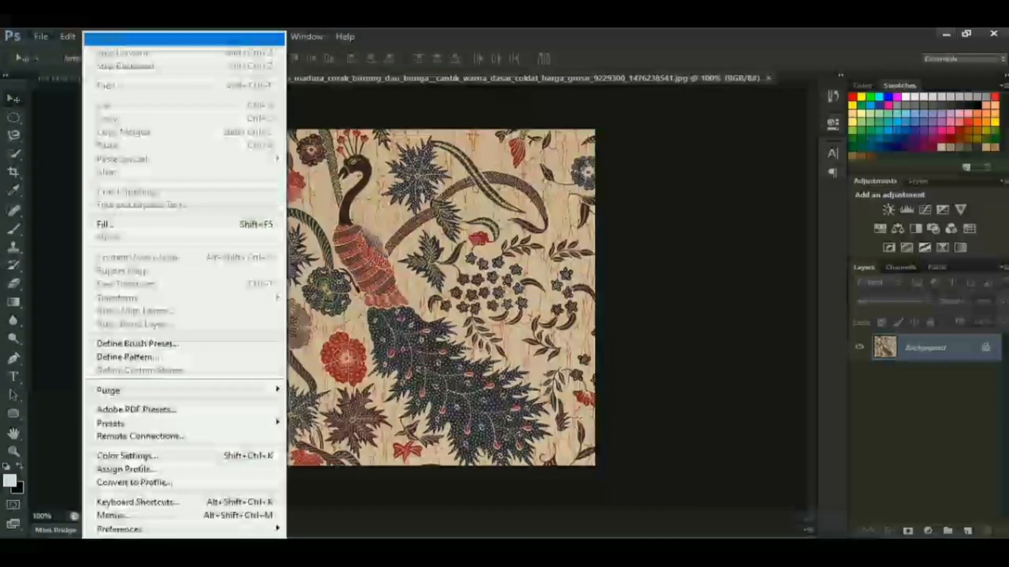
left_click(100, 37)
left_click(121, 138)
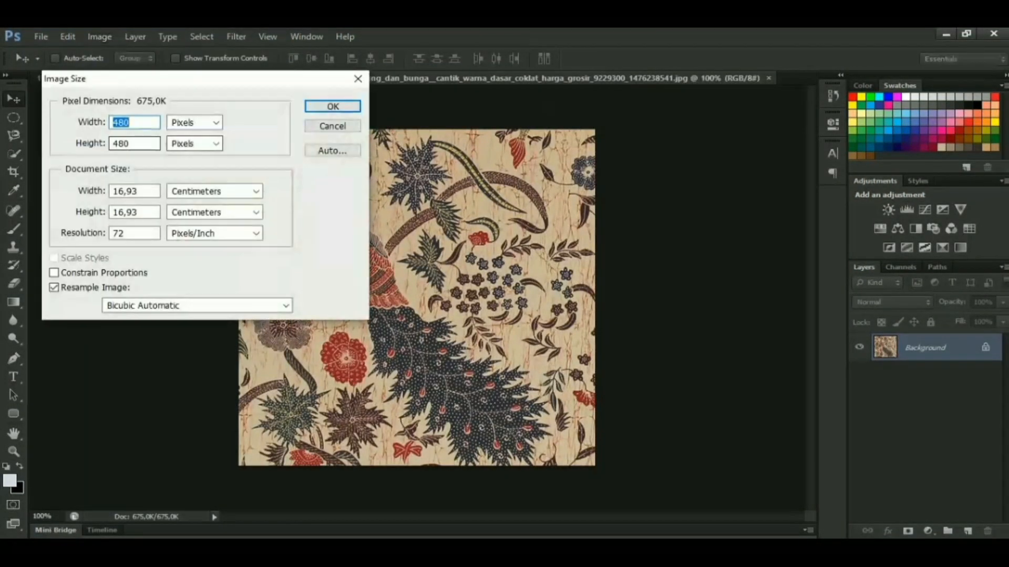
type("640")
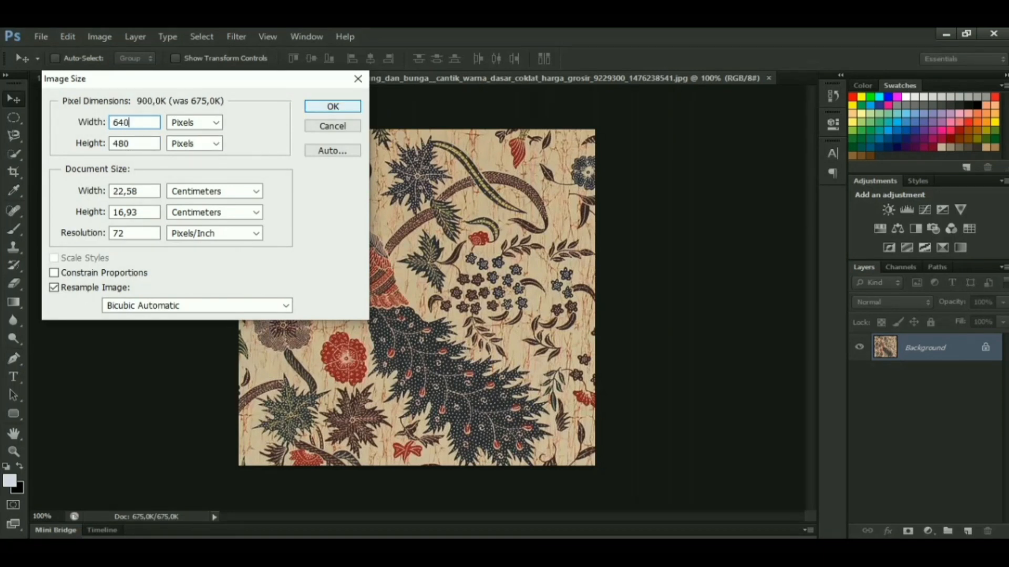
left_click(332, 107)
Step: Apply the Offset filter to the batik image so its outer edges meet in the middle
left_click(236, 37)
mouse_move(368, 282)
left_click(449, 337)
key("Return")
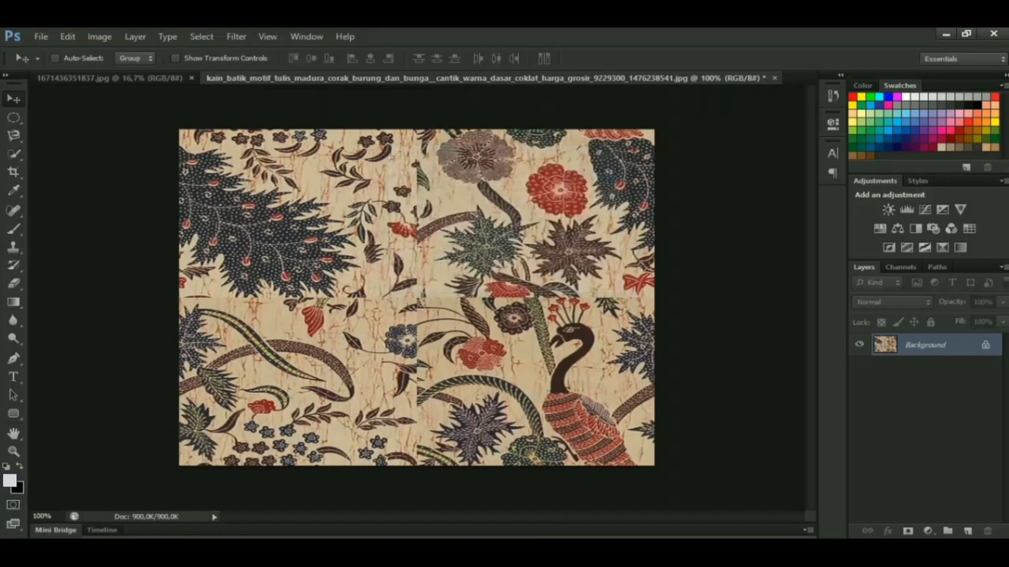
Step: With the Clone Stamp Tool, extend the cut brown stem in the upper half leftward across the vertical seam
right_click(13, 247)
left_click(87, 246)
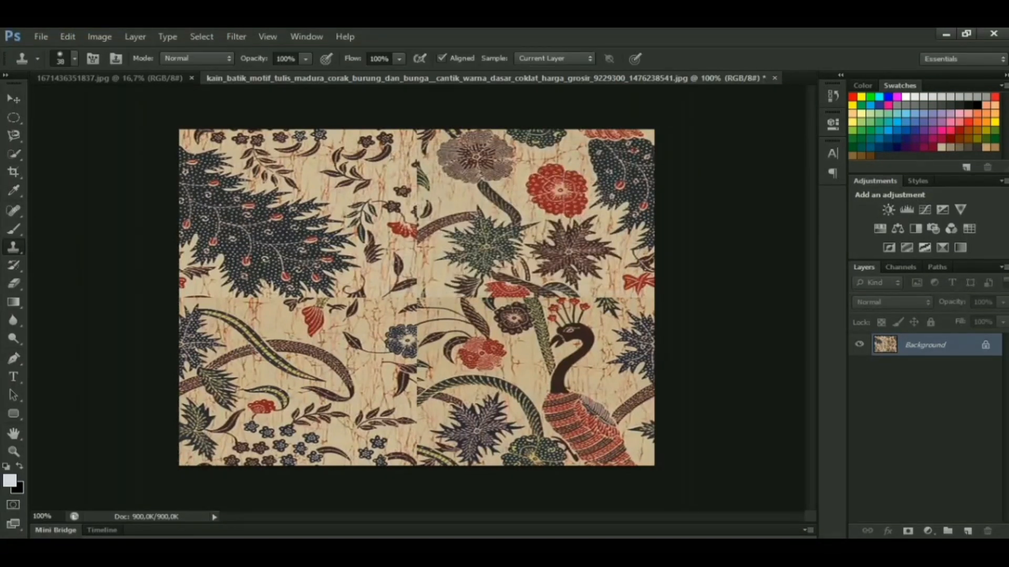
scroll(417, 297, "up", 1)
scroll(416, 298, "up", 1)
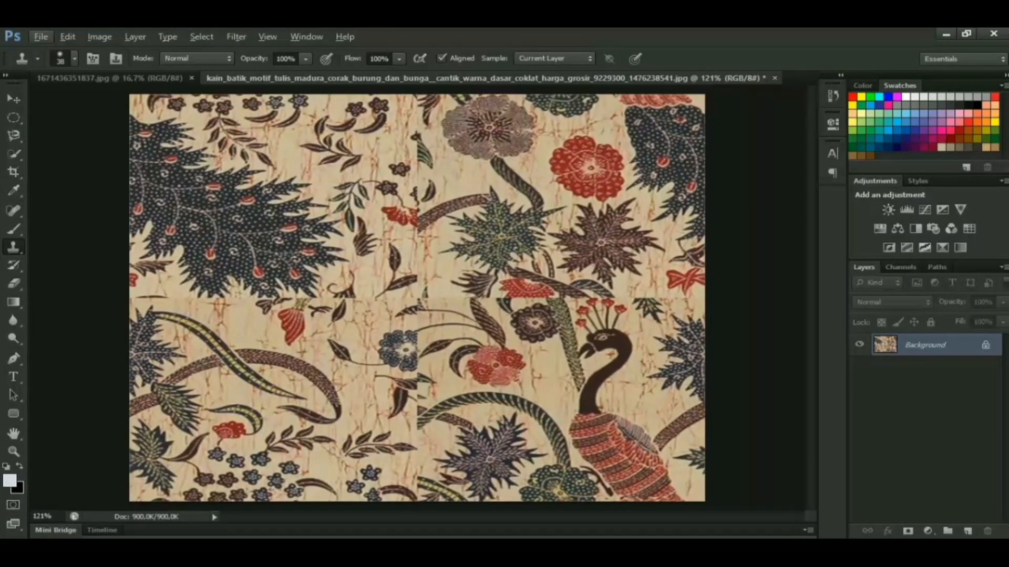
left_click(435, 212, "alt")
left_click_drag(419, 223, 392, 239)
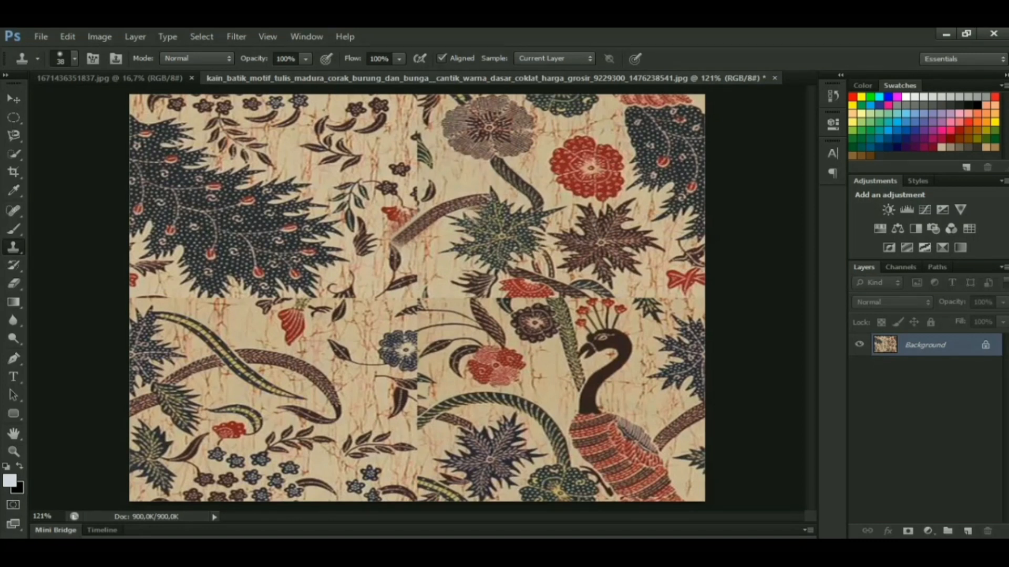
Step: Clone over the cut edge of the small green leaf on the vertical seam beside the large mauve flower
key("alt")
key("alt")
left_click(421, 152)
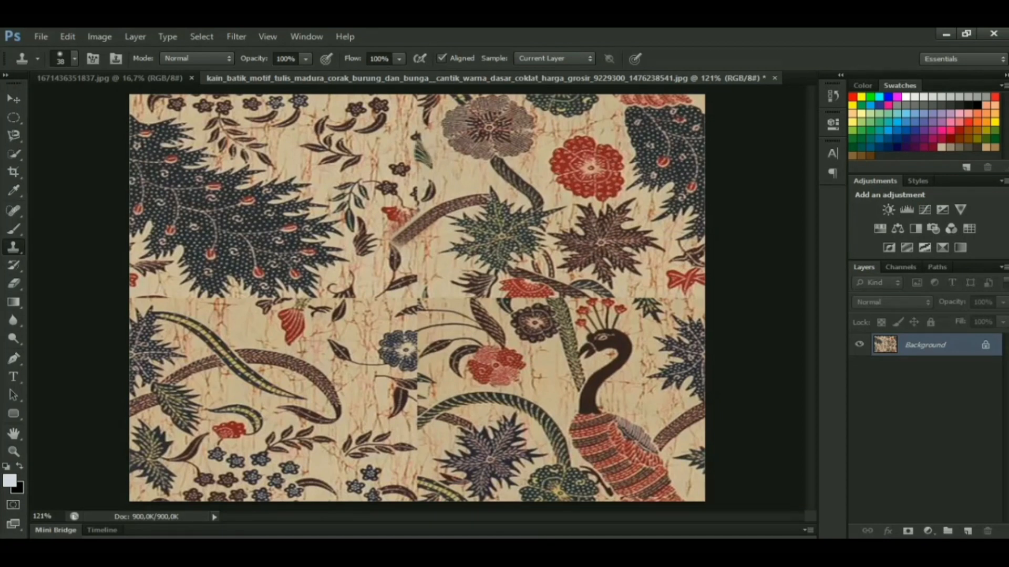
left_click(421, 149)
left_click(419, 150)
left_click(416, 151)
left_click(418, 151)
Step: Clone the lower tip of the dark peacock tail slightly past the horizontal seam
key("alt")
key("alt")
left_click(216, 290)
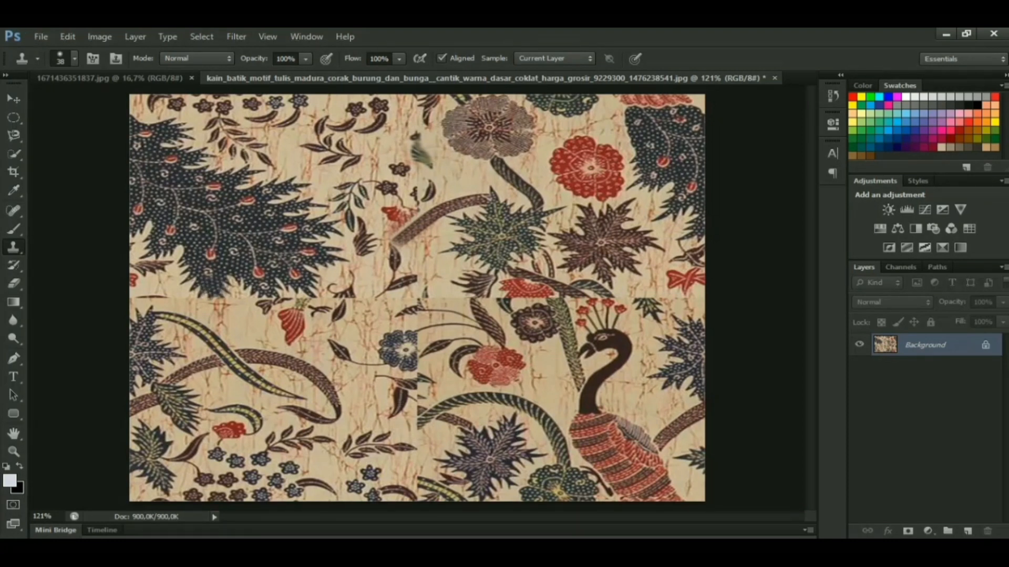
left_click(213, 294)
left_click(214, 299)
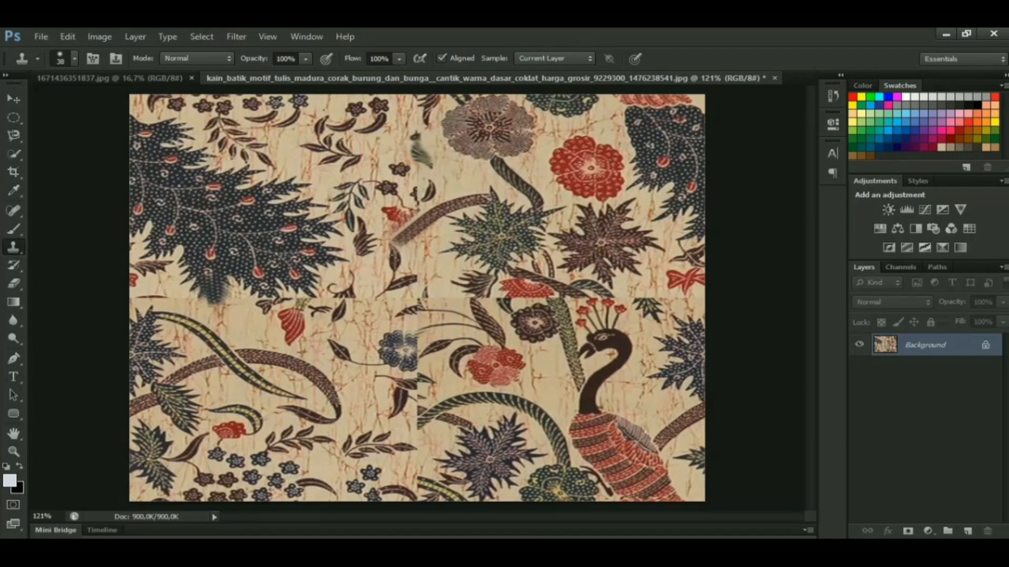
Step: Clone petals onto the cut side of the blue flower to complete it across the vertical seam
key("alt")
left_click(412, 339)
left_click(409, 363, "alt")
left_click(413, 361)
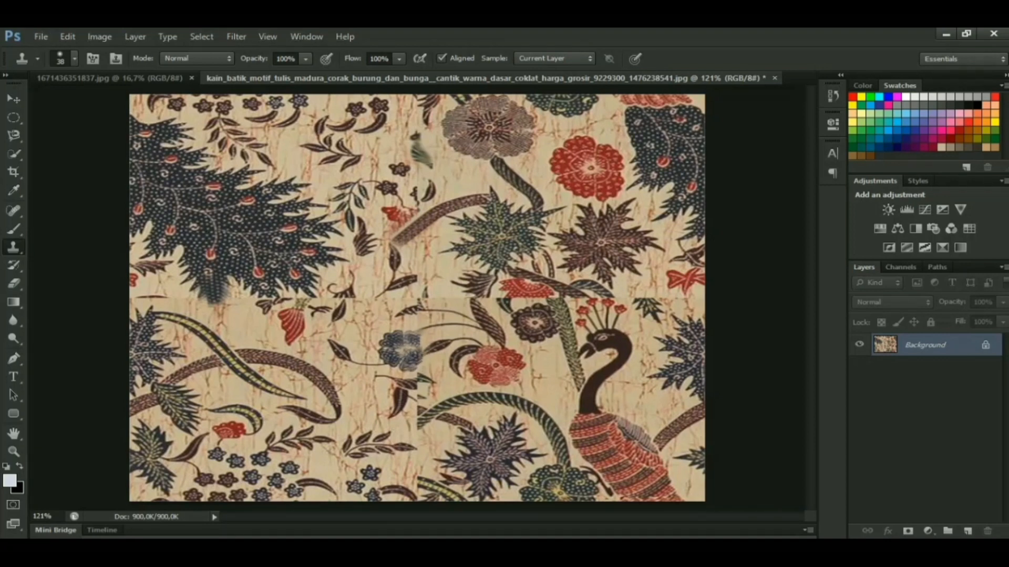
Step: Clone the curved green stem and the brown stem below it leftward across the lower vertical seam
left_click(423, 418, "alt")
left_click(427, 418, "alt")
left_click(422, 423)
left_click(414, 428)
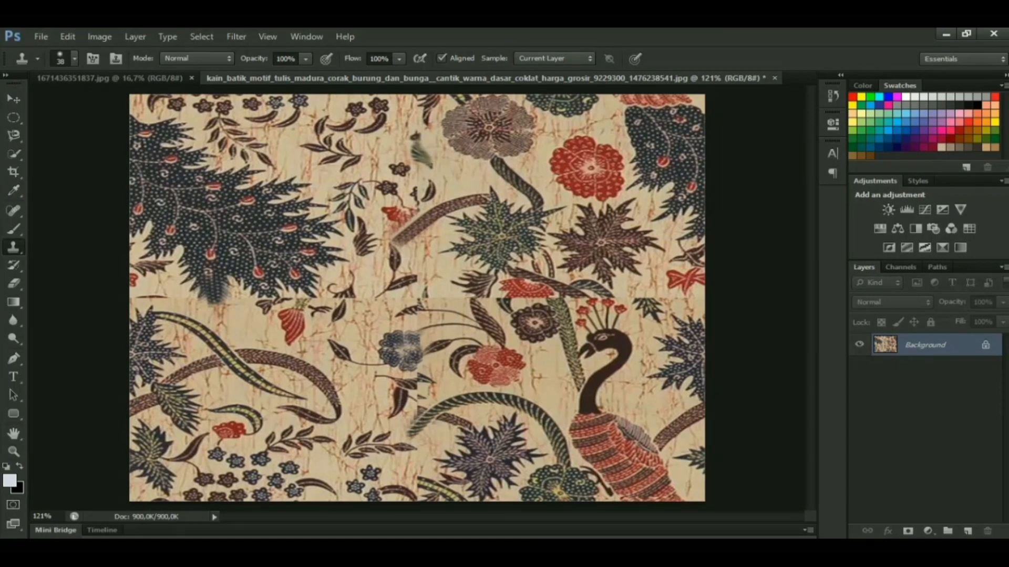
left_click(407, 439)
left_click(416, 411)
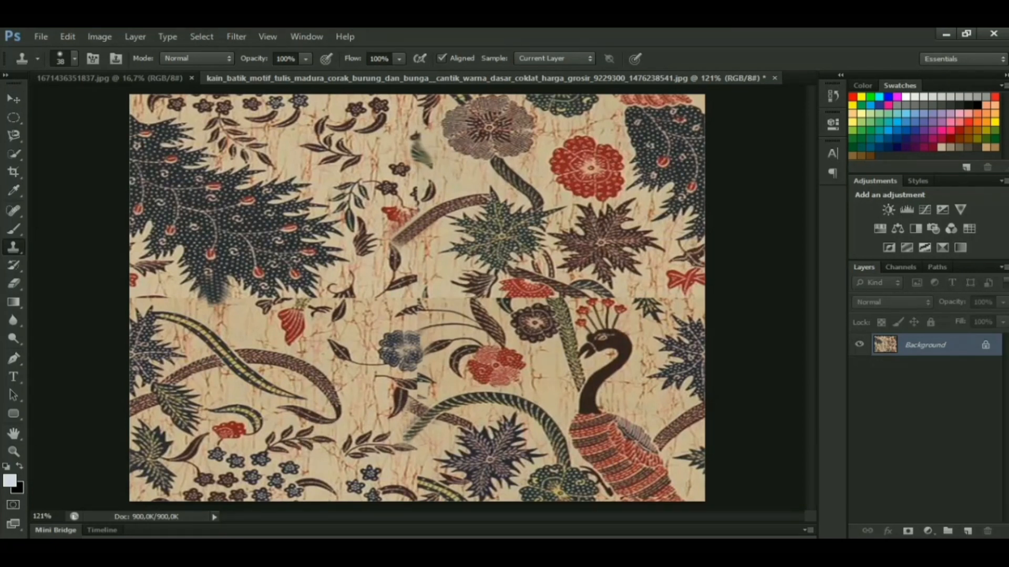
Step: Clone over the horizontal seam to complete the central leaf, the red flower and the leaf beside the peacock's crest
left_click(339, 407)
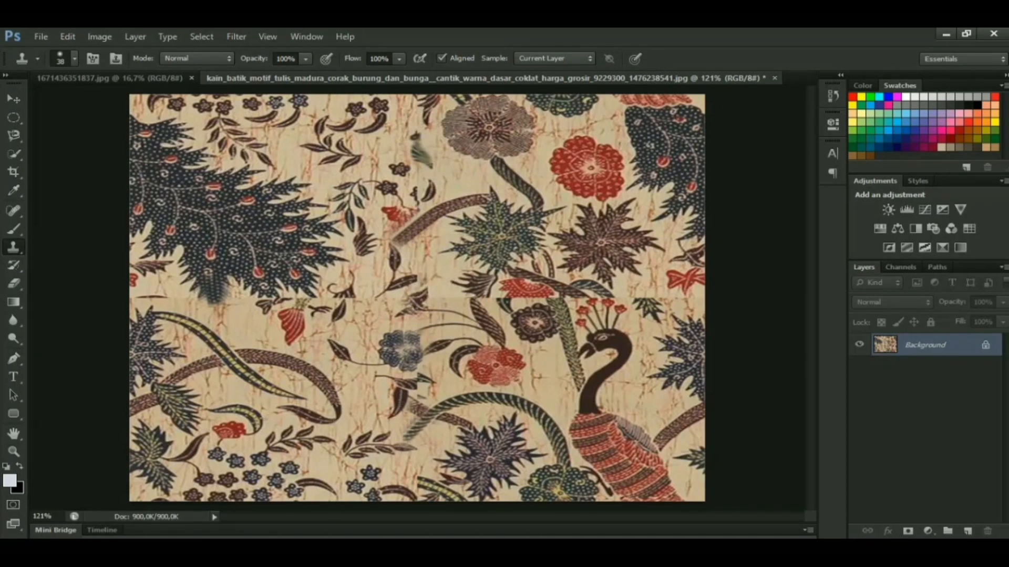
left_click(420, 298)
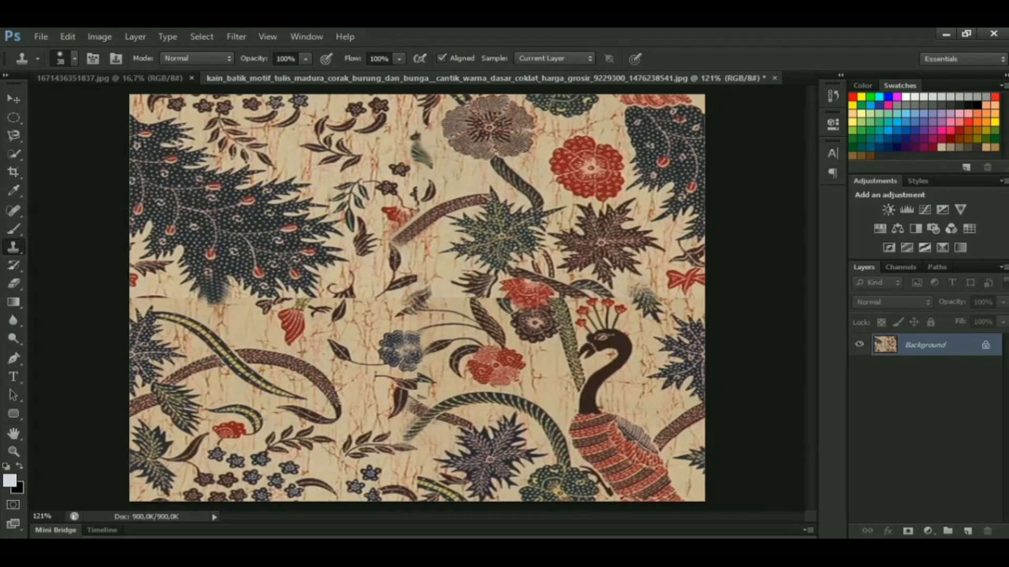
left_click(640, 299)
Step: Clone the brown stem at the left end of the horizontal seam and extend the green stem at the vertical seam's lower end
left_click(262, 355, "alt")
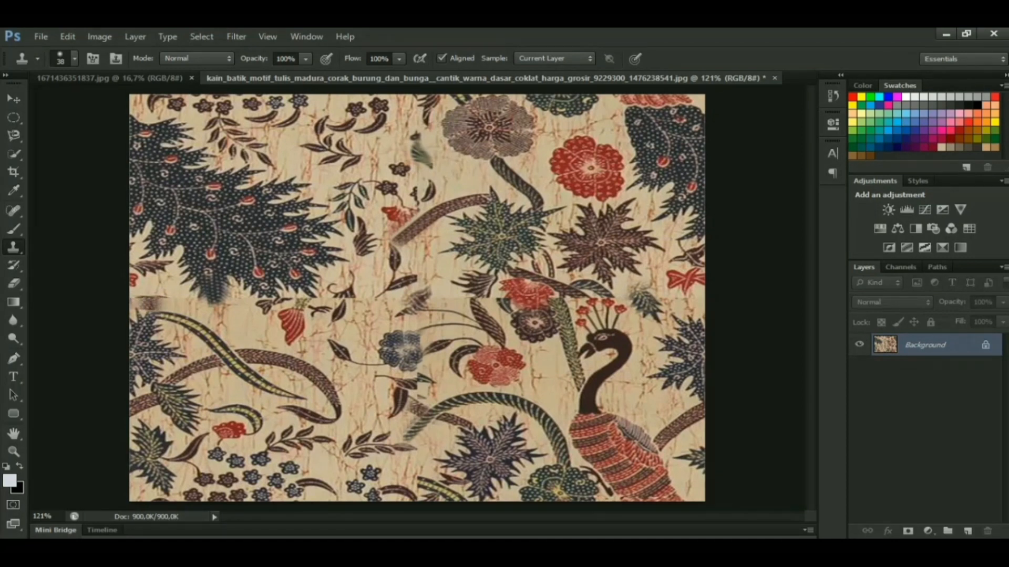
left_click(227, 349, "alt")
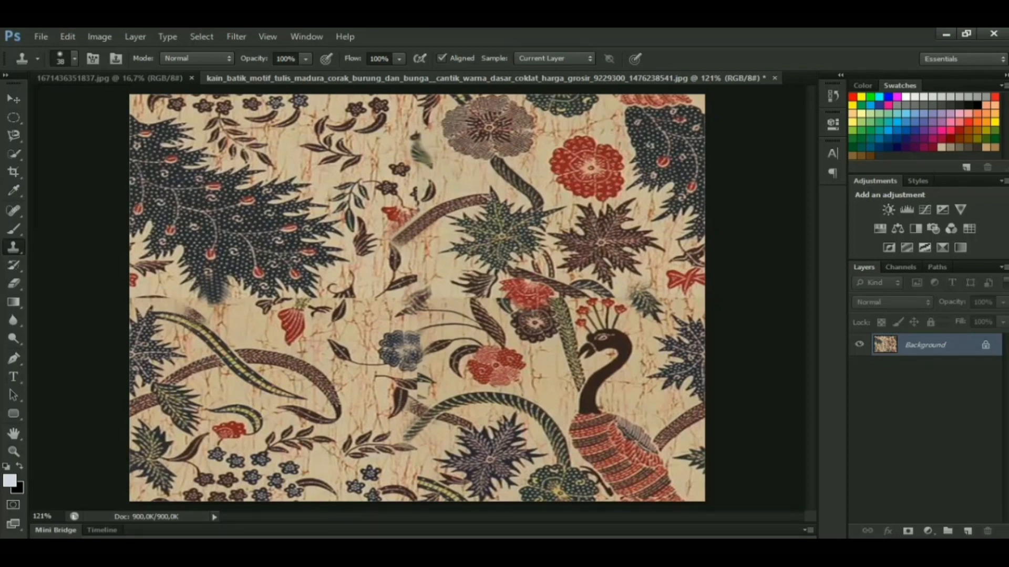
left_click(260, 363, "alt")
left_click(199, 362, "alt")
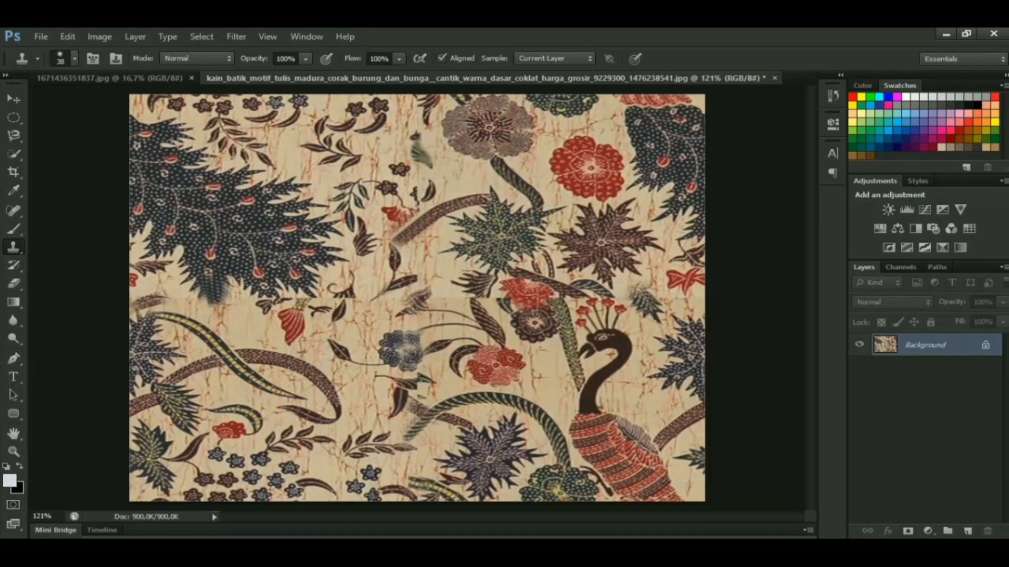
left_click_drag(418, 486, 385, 476)
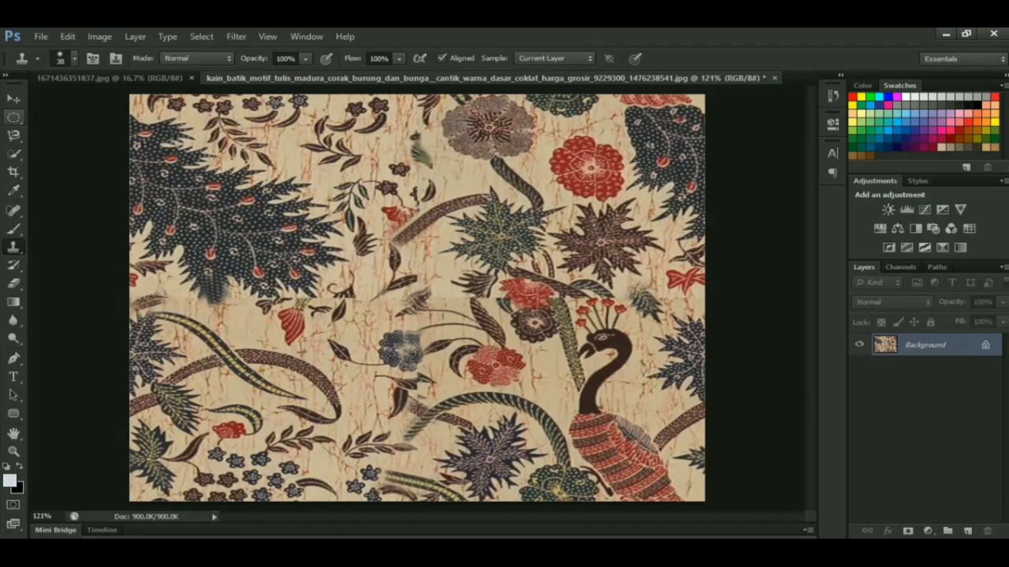
Step: Define the retouched batik tile as a pattern named "Batik Repeat"
left_click(14, 117)
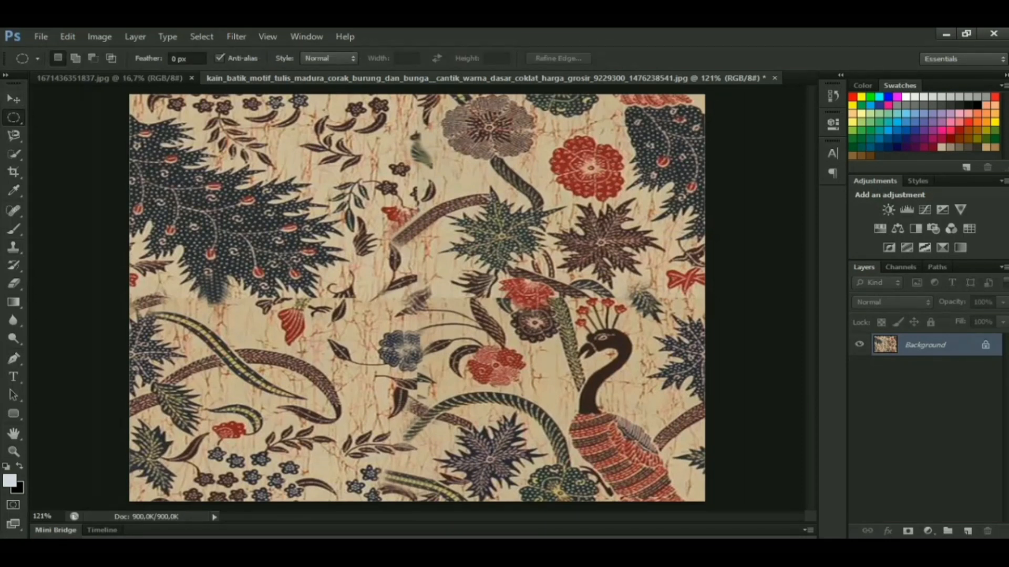
left_click(67, 36)
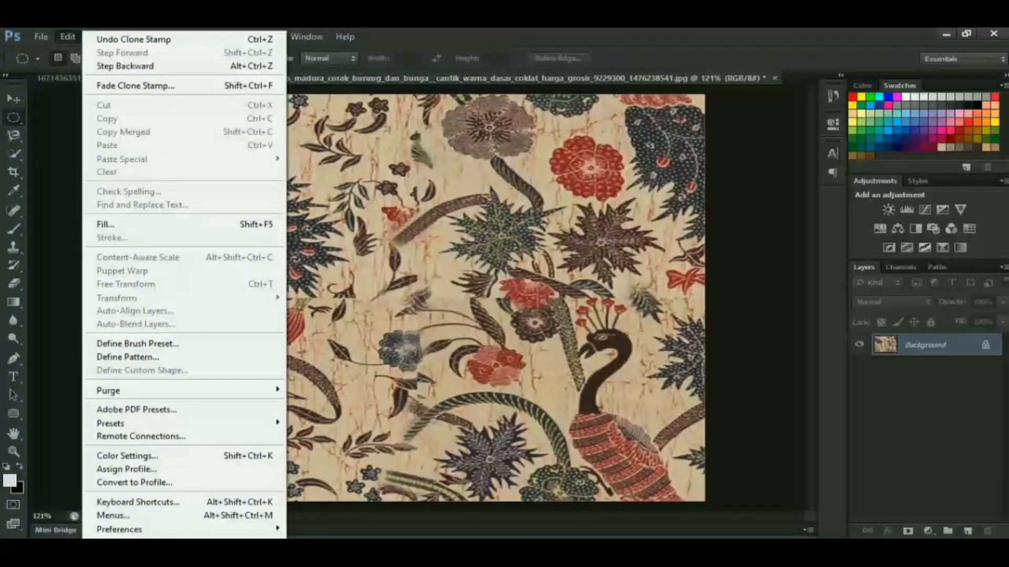
left_click(128, 356)
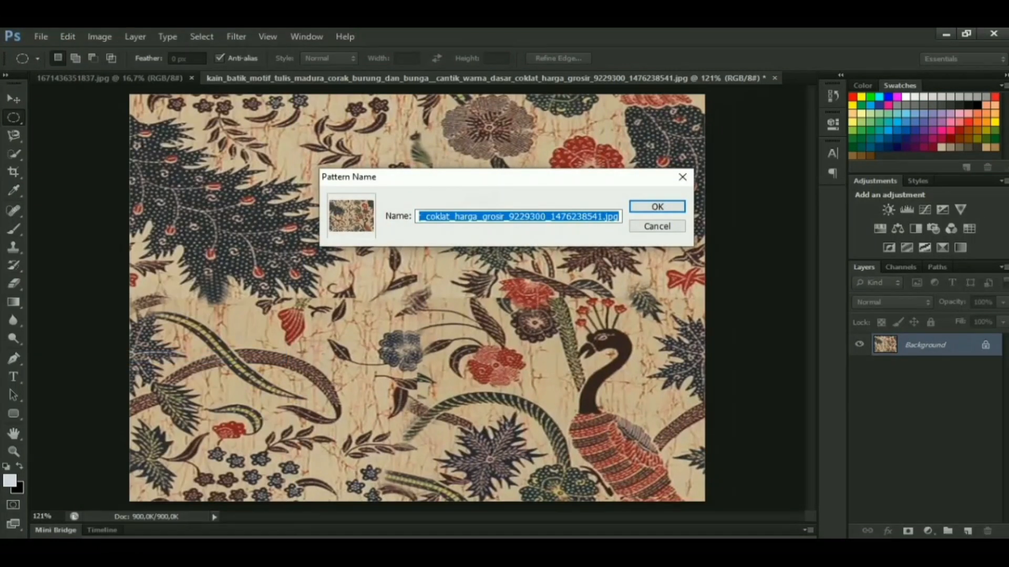
type("Bat")
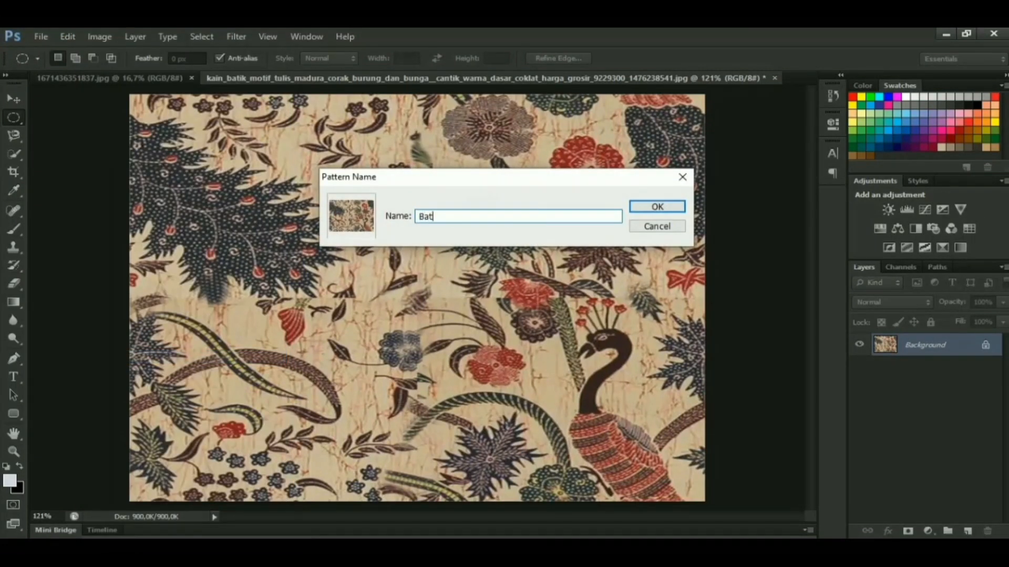
type("ik Repeat")
key("Return")
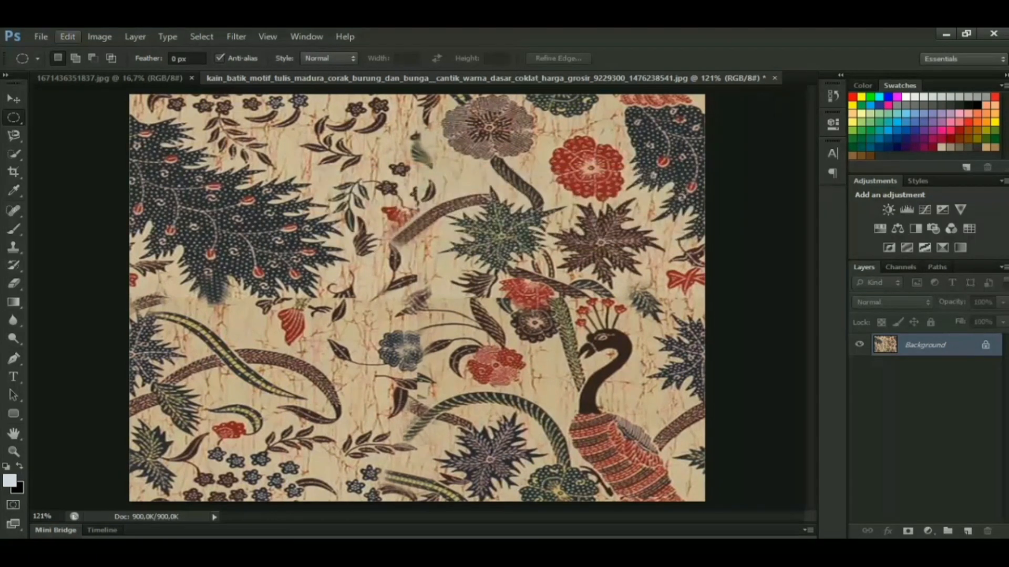
Step: Create a new 2000 x 2000 pixel RGB document at 72 pixels/inch with a white background
left_click(41, 36)
left_click(55, 51)
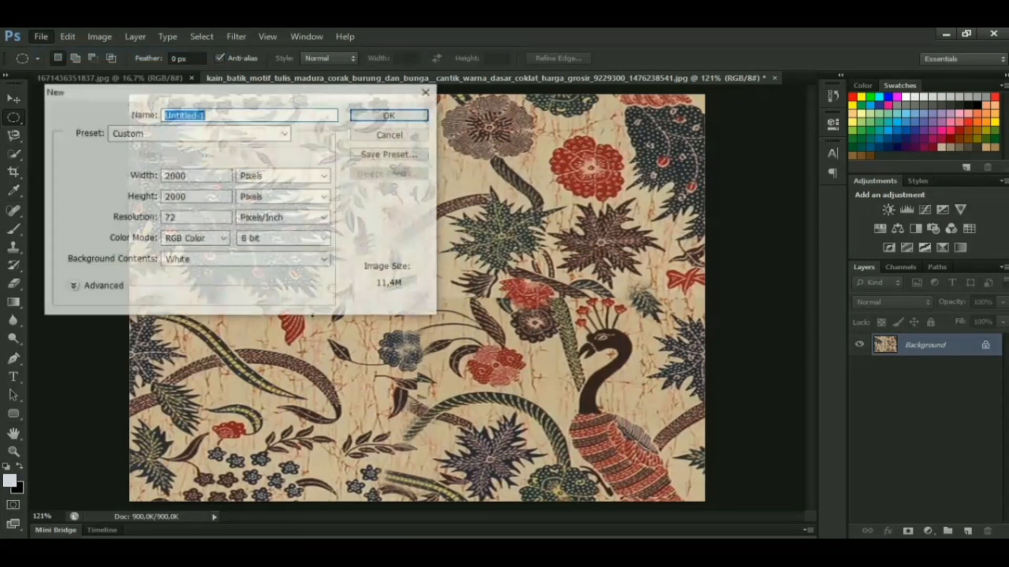
key("Return")
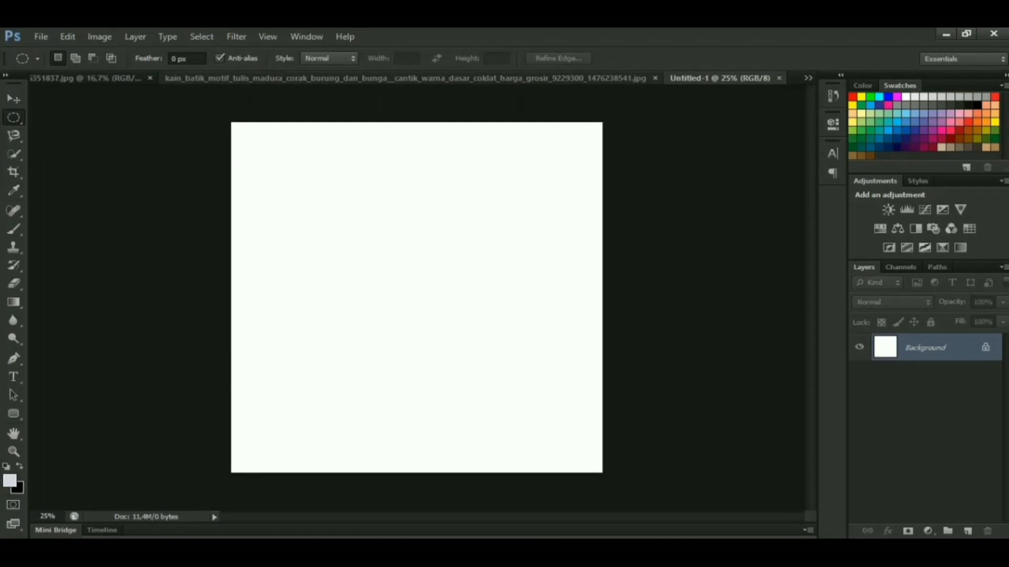
Step: Fill the blank canvas with the saved batik pattern in Normal mode at 100% opacity
left_click(67, 37)
left_click(253, 224)
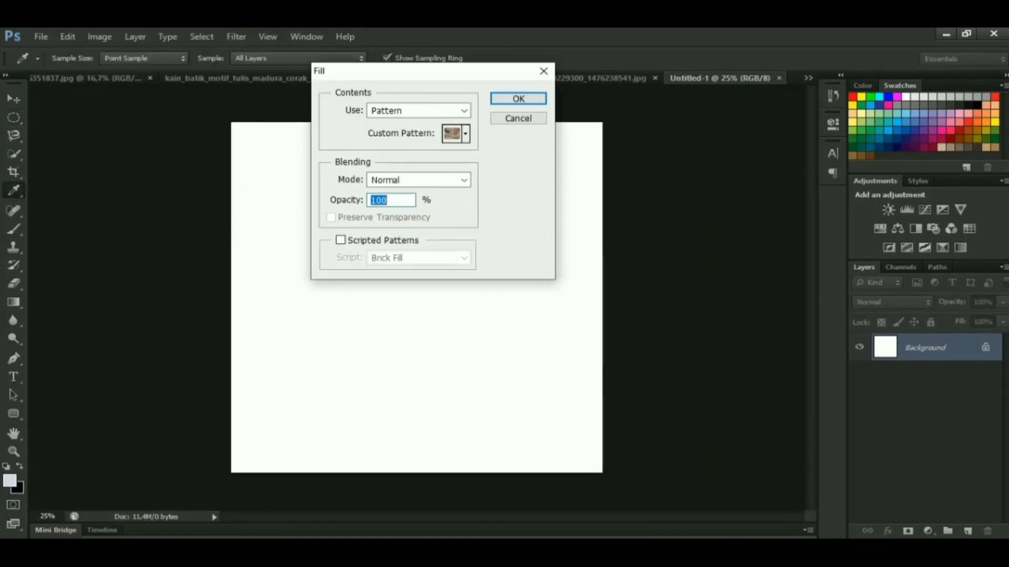
left_click(465, 134)
left_click(466, 135)
key("Return")
key("m")
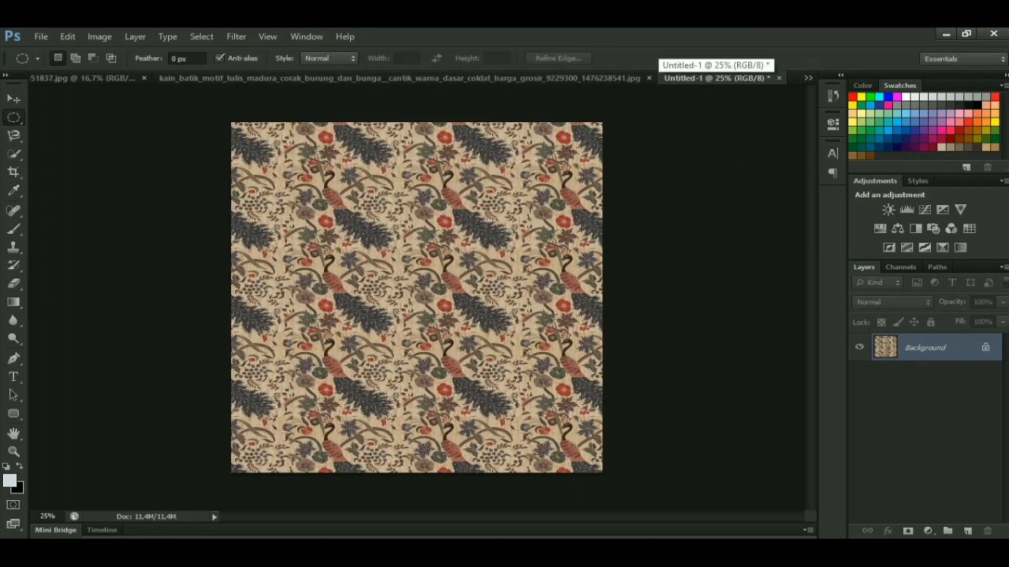
left_click(583, 78)
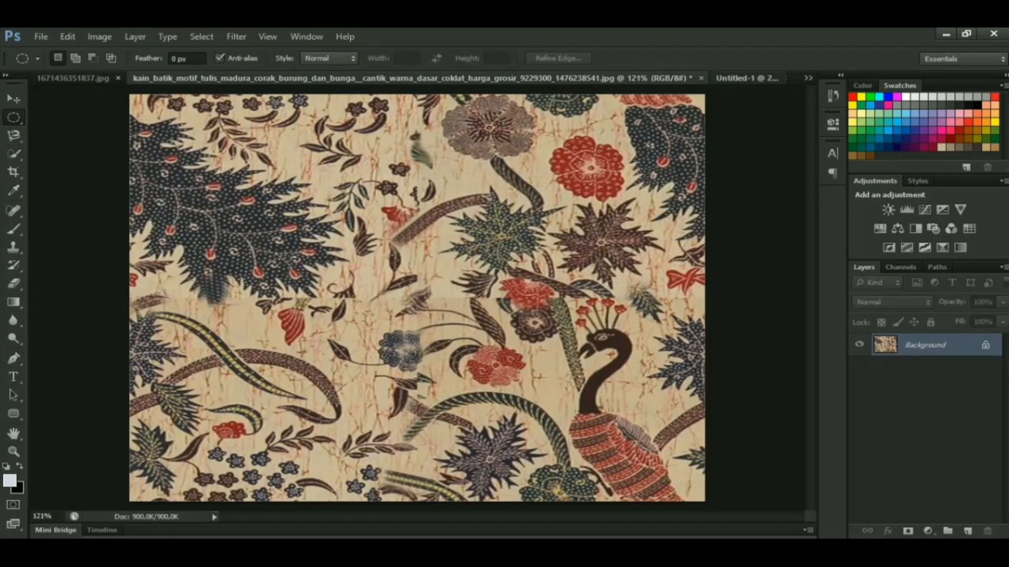
left_click(736, 79)
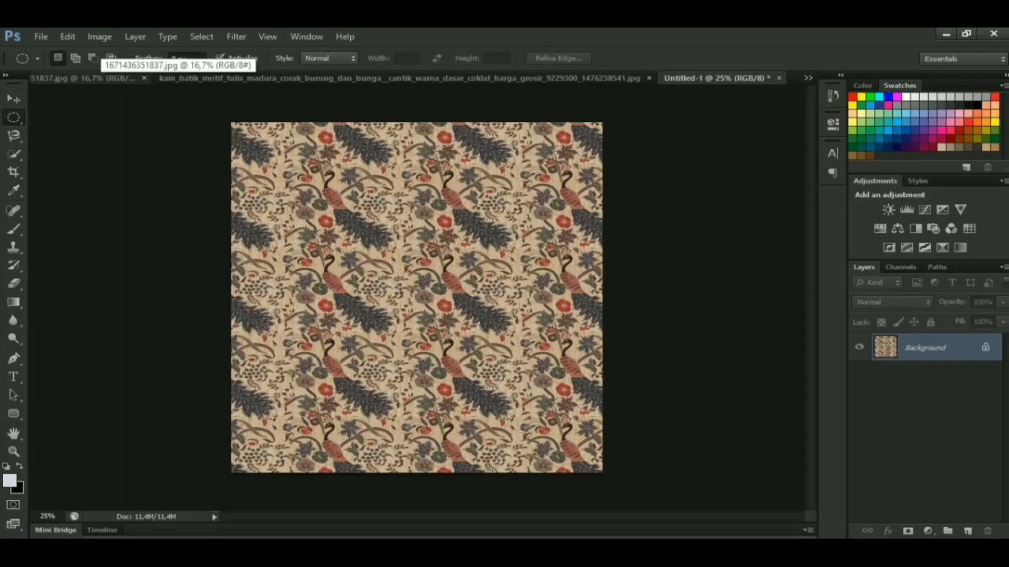
Step: Trace the plain shirt's outline in the portrait photo with the Magnetic Lasso, including both sleeves, and close the selection
left_click(84, 77)
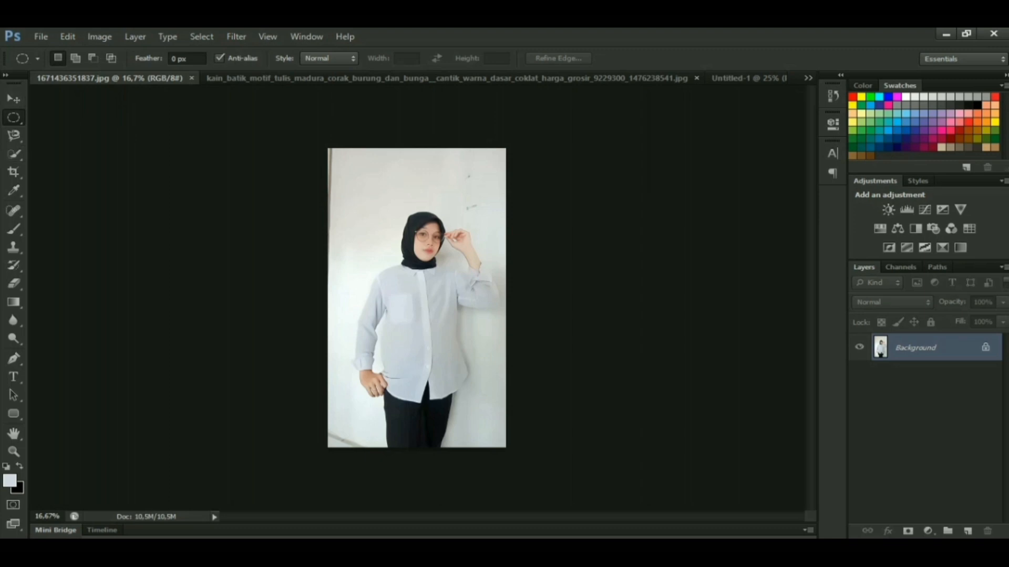
left_click(13, 135)
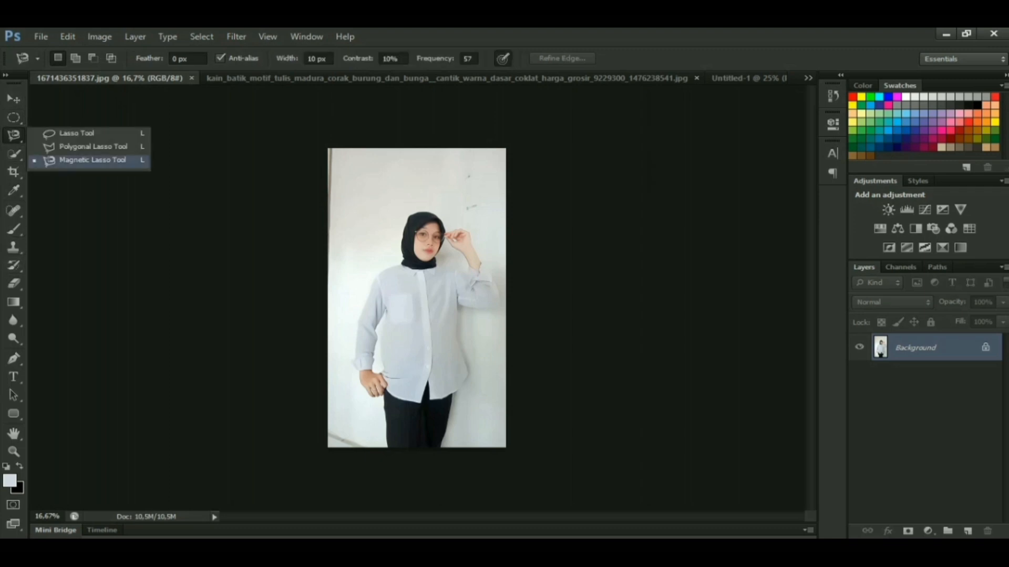
left_click(93, 160)
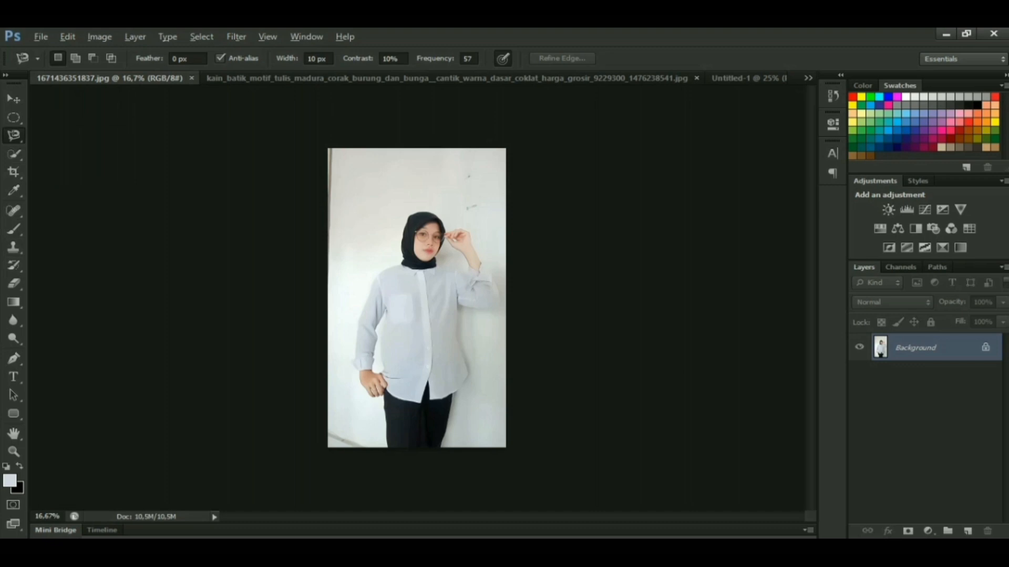
scroll(391, 273, "up", 9)
left_click_drag(392, 274, 391, 154)
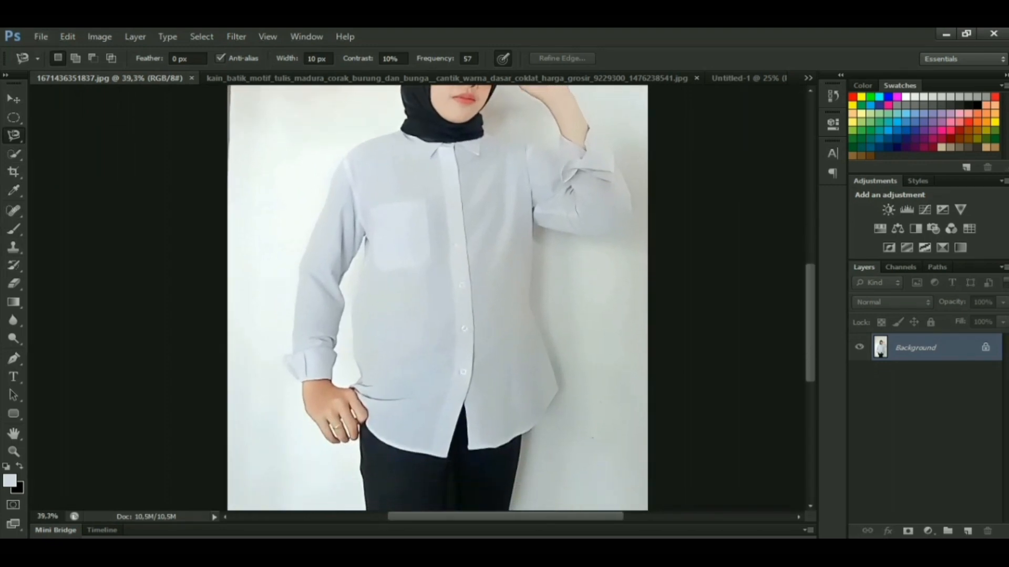
scroll(433, 353, "up", 2)
left_click_drag(434, 353, 434, 373)
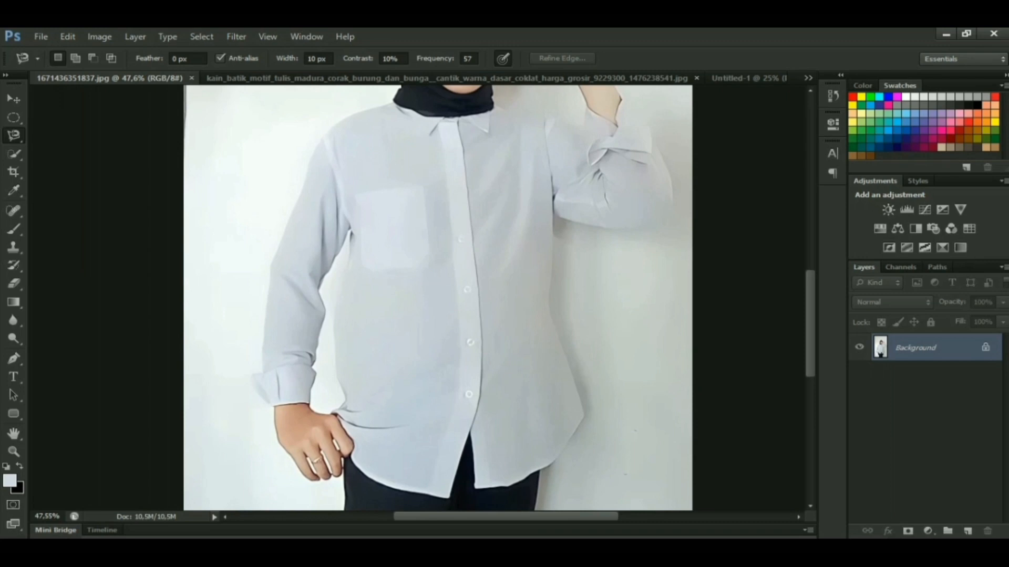
mouse_move(456, 474)
left_mouse_down()
mouse_move(440, 497)
mouse_move(387, 486)
mouse_move(363, 474)
mouse_move(342, 426)
mouse_move(333, 333)
mouse_move(350, 228)
mouse_move(321, 289)
mouse_move(314, 384)
mouse_move(303, 404)
mouse_move(271, 406)
mouse_move(256, 393)
mouse_move(250, 374)
mouse_move(271, 273)
mouse_move(312, 153)
mouse_move(333, 121)
mouse_move(396, 101)
mouse_move(462, 116)
mouse_move(496, 98)
mouse_move(580, 140)
mouse_move(585, 122)
mouse_move(583, 131)
mouse_move(618, 127)
mouse_move(627, 104)
mouse_move(669, 163)
mouse_move(672, 210)
mouse_move(645, 230)
mouse_move(552, 220)
mouse_move(549, 296)
mouse_move(582, 412)
mouse_move(566, 446)
mouse_move(476, 487)
left_mouse_up()
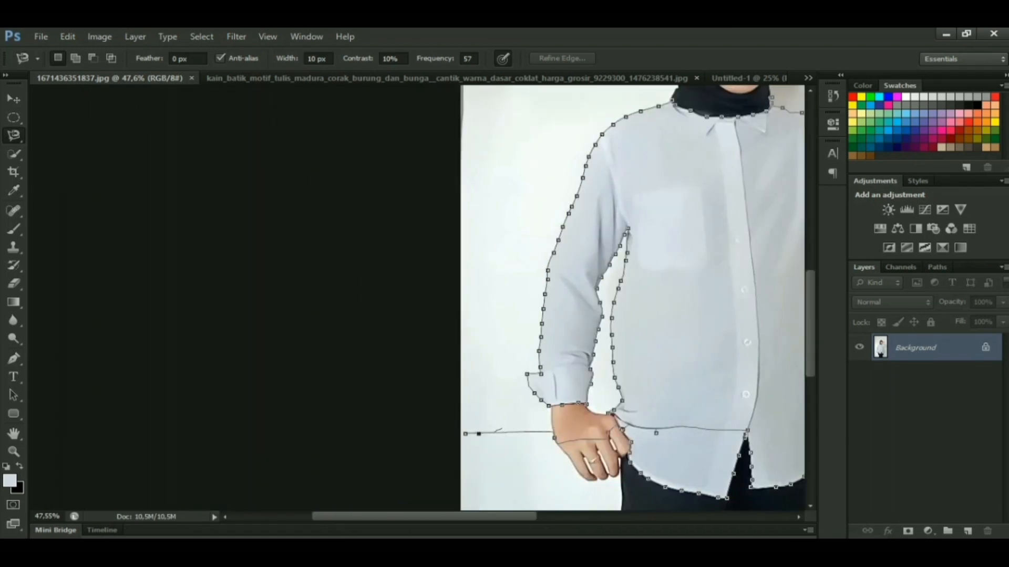
key("Return")
Step: In Quick Mask mode, paint the stray strip across the lowered hand and wall out of the selection with a size 30 brush
left_click(14, 505)
scroll(583, 387, "down", 6)
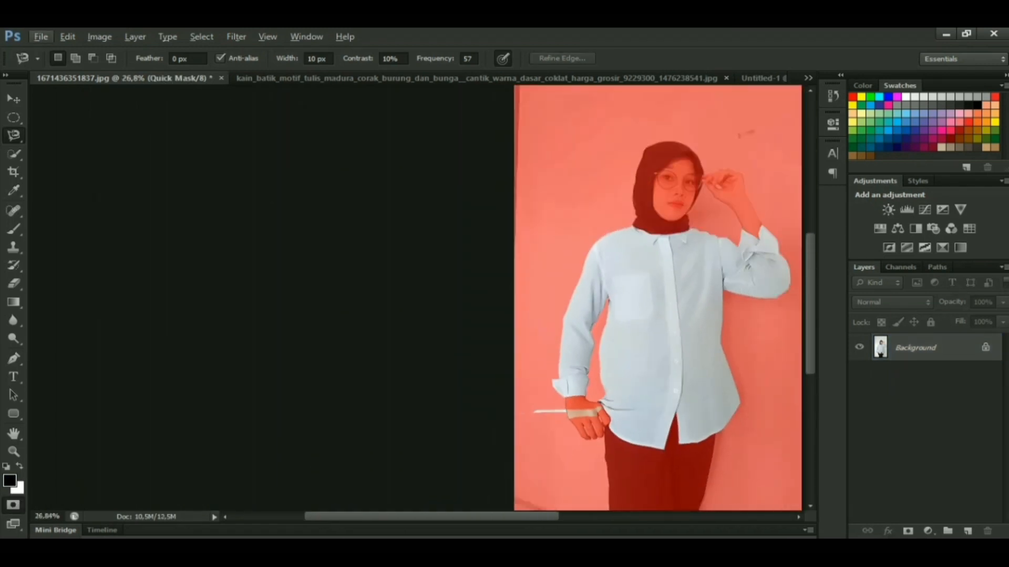
left_click_drag(679, 335, 607, 315)
scroll(607, 315, "up", 5)
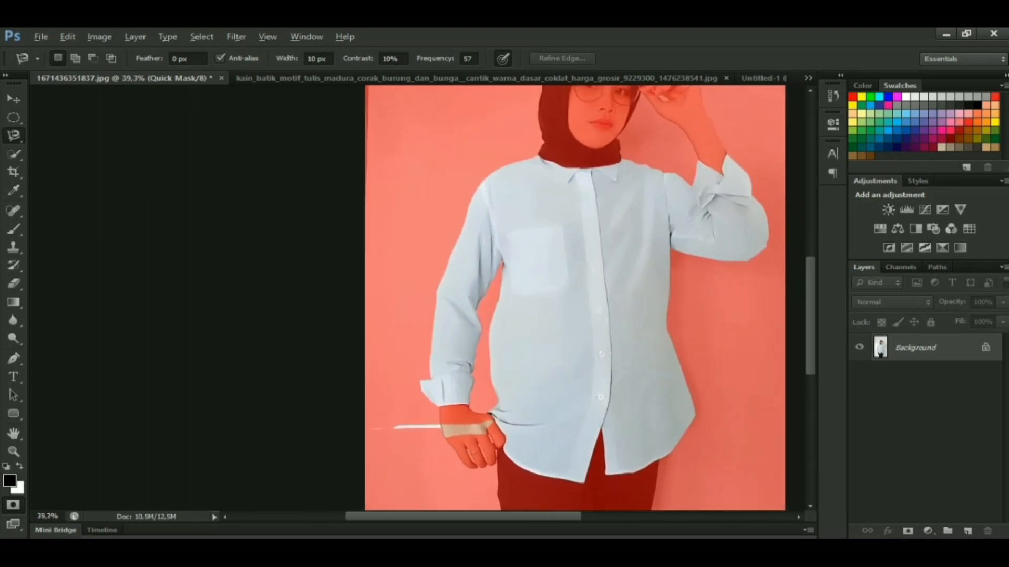
key("b")
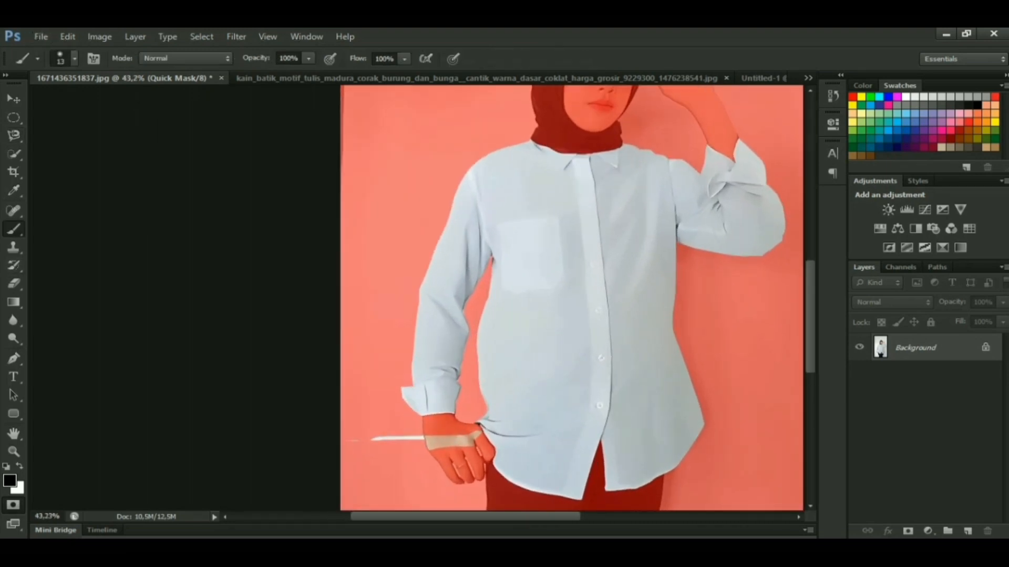
left_click(74, 59)
left_click_drag(30, 104, 43, 104)
mouse_move(371, 440)
left_mouse_down()
mouse_move(476, 438)
mouse_move(450, 442)
left_mouse_up()
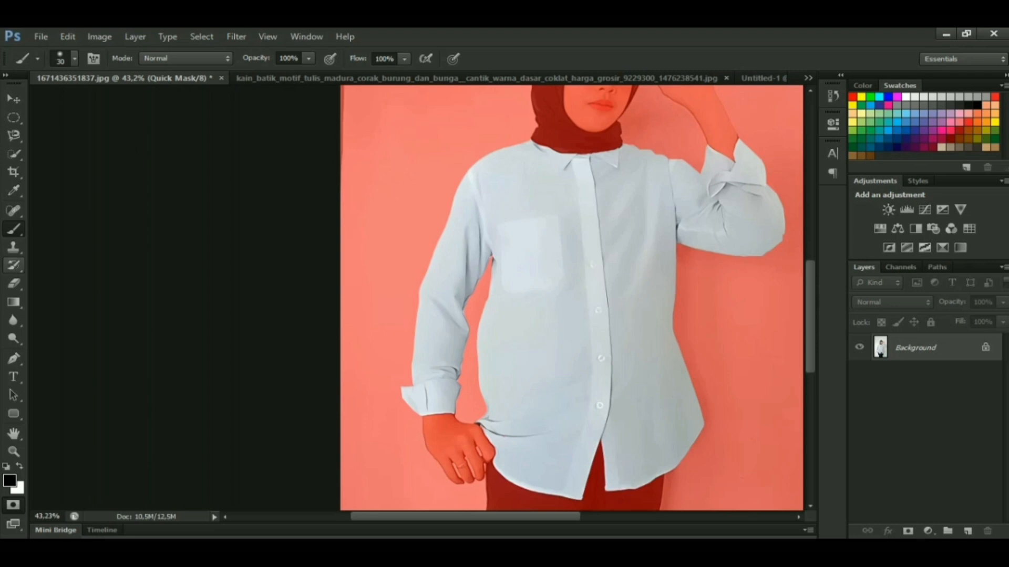
Step: Correct the quick mask along the raised sleeve's outer edge and add the missed edge of the adjoining shoulder
key("x")
mouse_move(785, 205)
left_mouse_down()
mouse_move(788, 235)
mouse_move(775, 249)
mouse_move(718, 256)
mouse_move(677, 245)
mouse_move(693, 253)
left_mouse_up()
key("x")
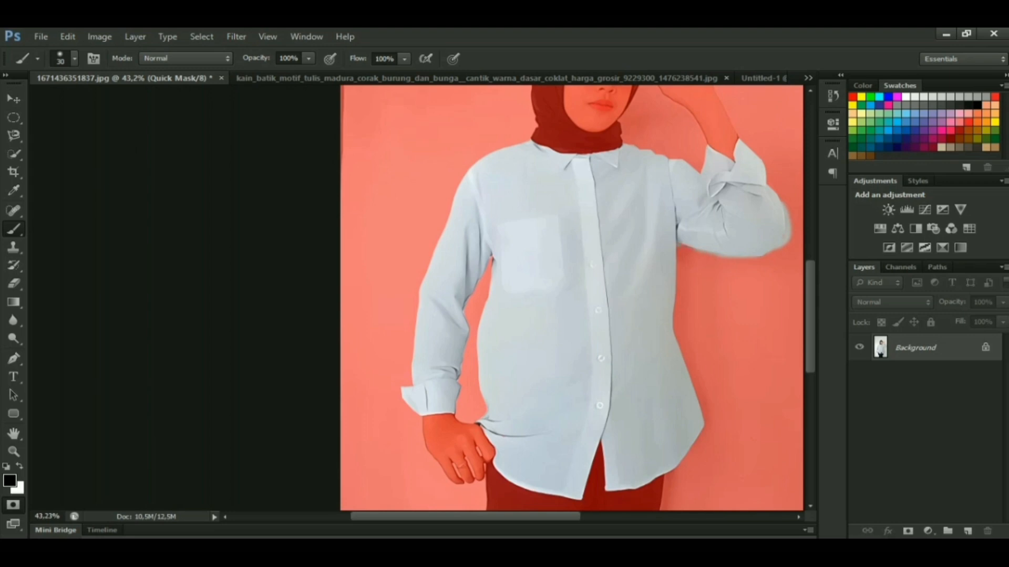
left_click_drag(788, 241, 789, 216)
key("x")
mouse_move(623, 140)
left_mouse_down()
mouse_move(696, 168)
mouse_move(669, 157)
left_mouse_up()
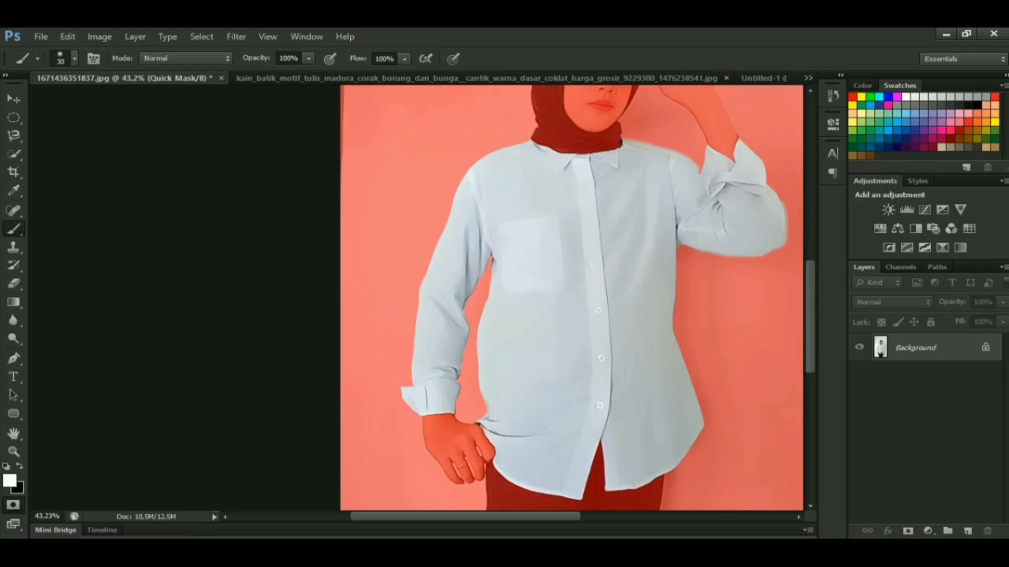
Step: Trim the mask around the raised sleeve's elbow and convert the quick mask back into a selection
key("x")
left_click_drag(786, 219, 782, 246)
left_click(787, 209)
key("v")
key("m")
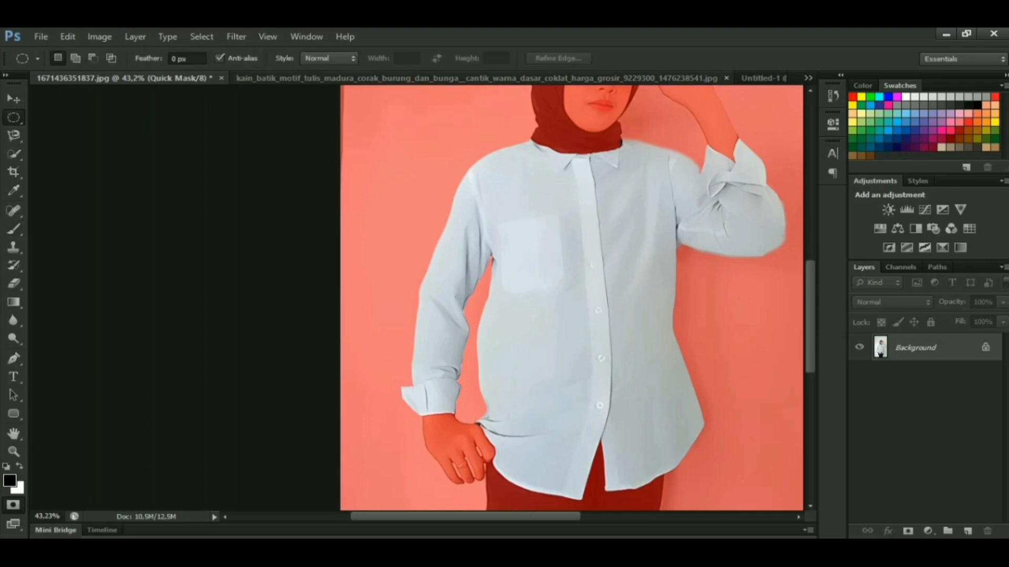
key("v")
left_click(14, 505)
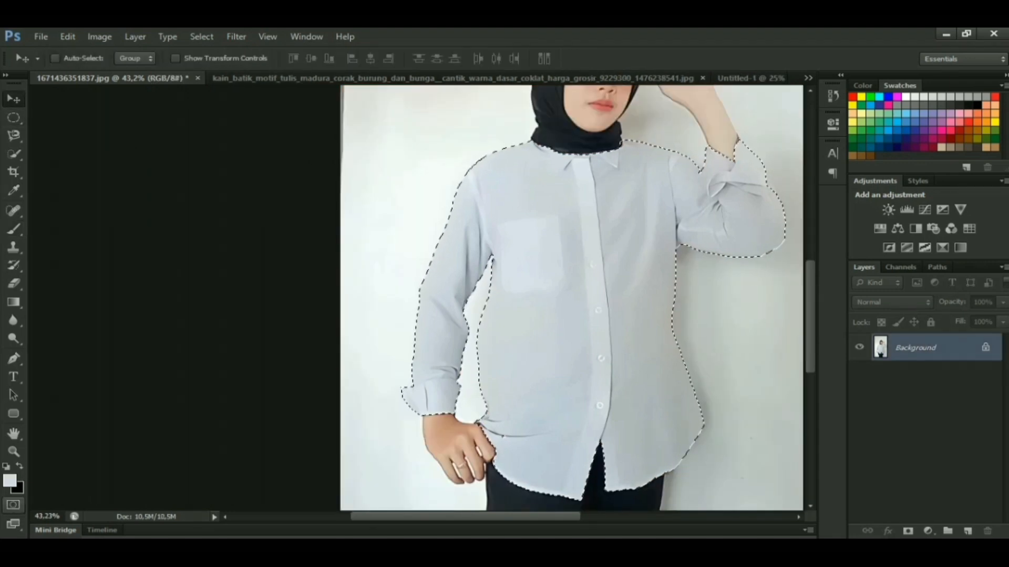
Step: Start refining the shirt selection's edge with Smooth set to 11
key("m")
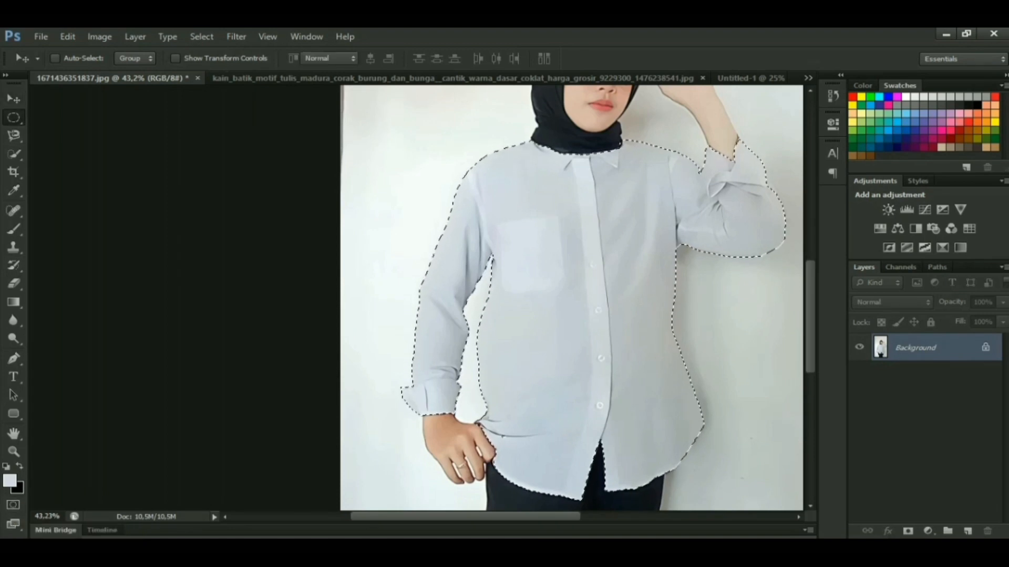
left_click(559, 59)
left_click(503, 131)
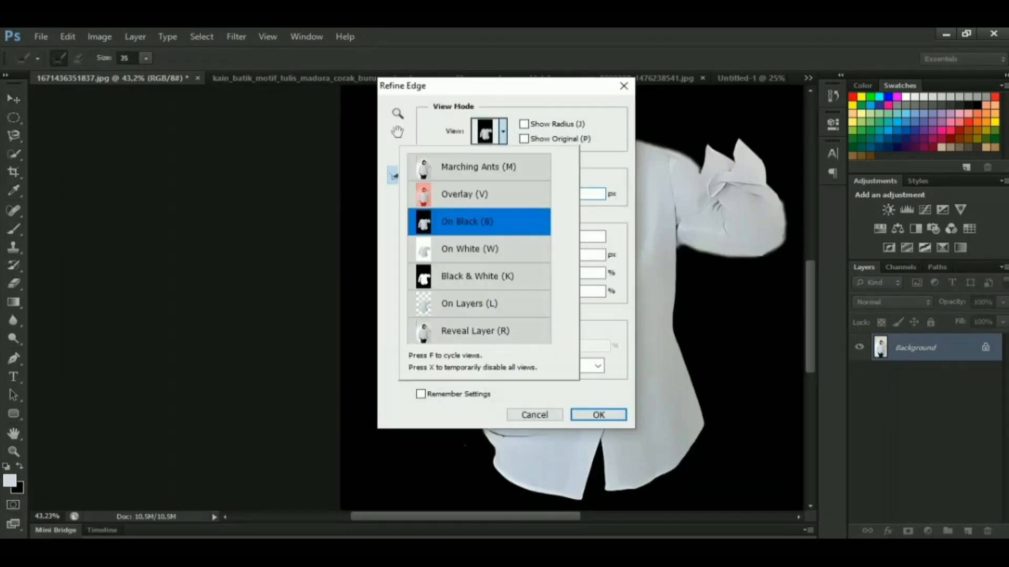
left_click(503, 131)
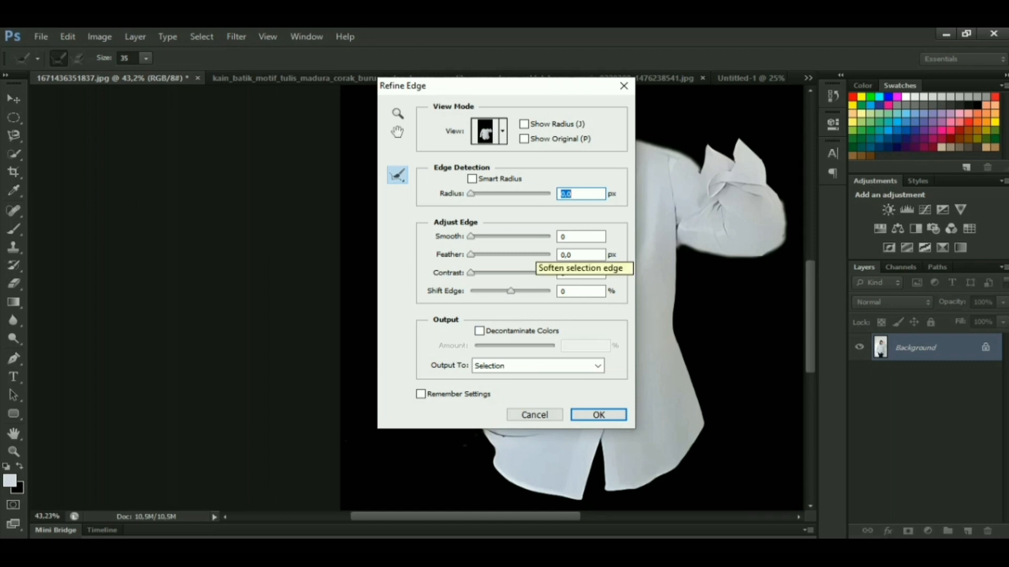
key("Tab")
type("11")
key("Tab")
Step: Set Shift Edge to 100% and apply the edge refinement to the selection
key("Tab")
key("Tab")
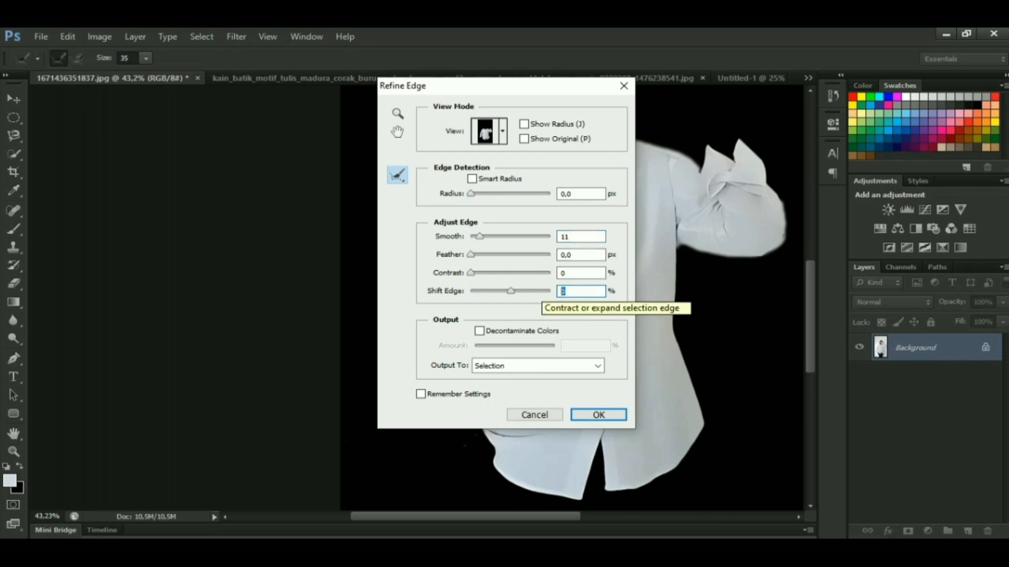
type("40")
key("BackSpace")
key("BackSpace")
type("100")
key("Return")
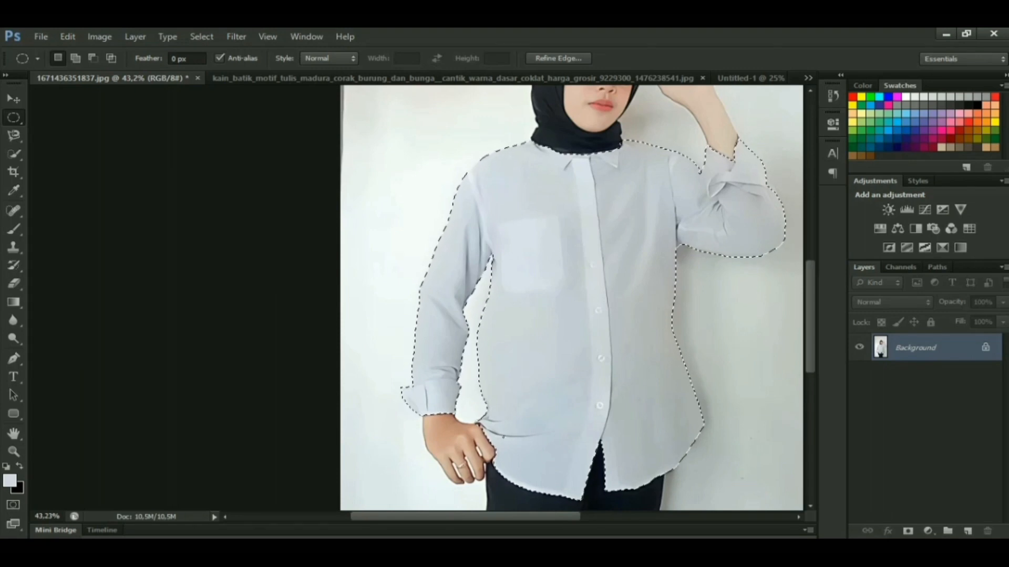
Step: Copy the selected shirt from the background onto its own layer
left_click(135, 37)
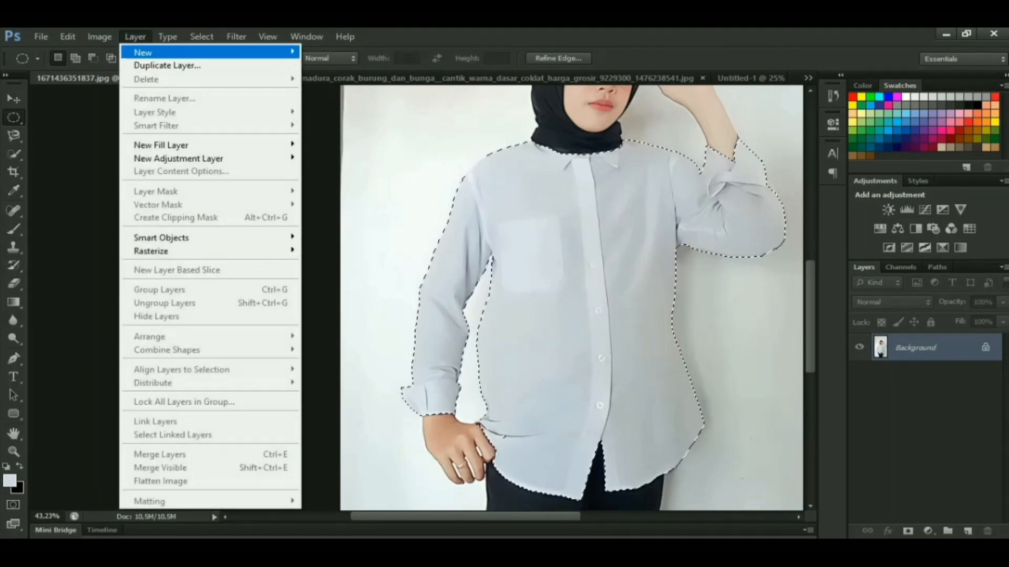
mouse_move(210, 52)
left_click(337, 106)
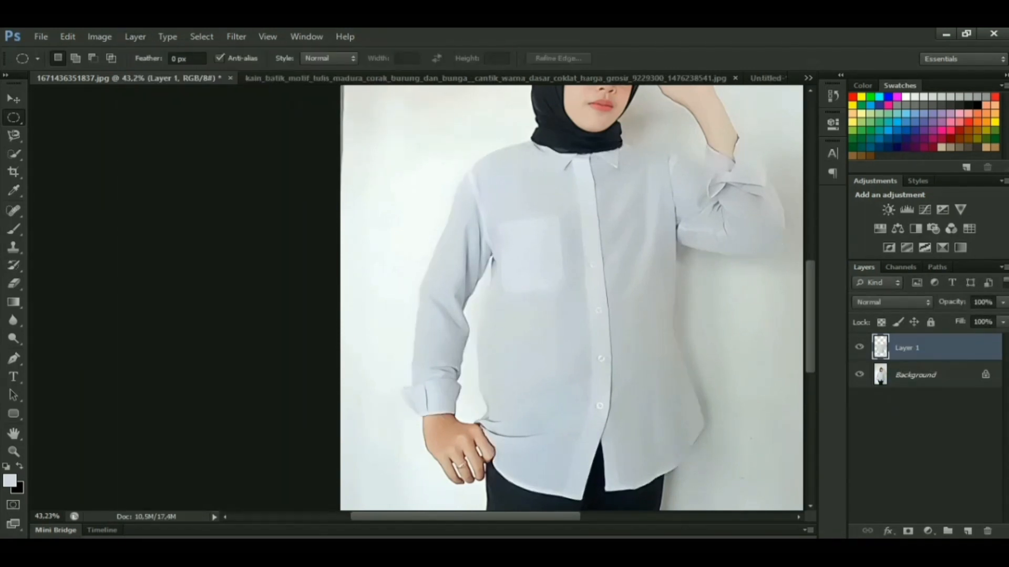
left_click_drag(914, 348, 914, 408)
Step: Fill a new layer above the shirt copy with the batik pattern in Normal mode at 100% opacity and clip it to the shirt layer
left_click(968, 532)
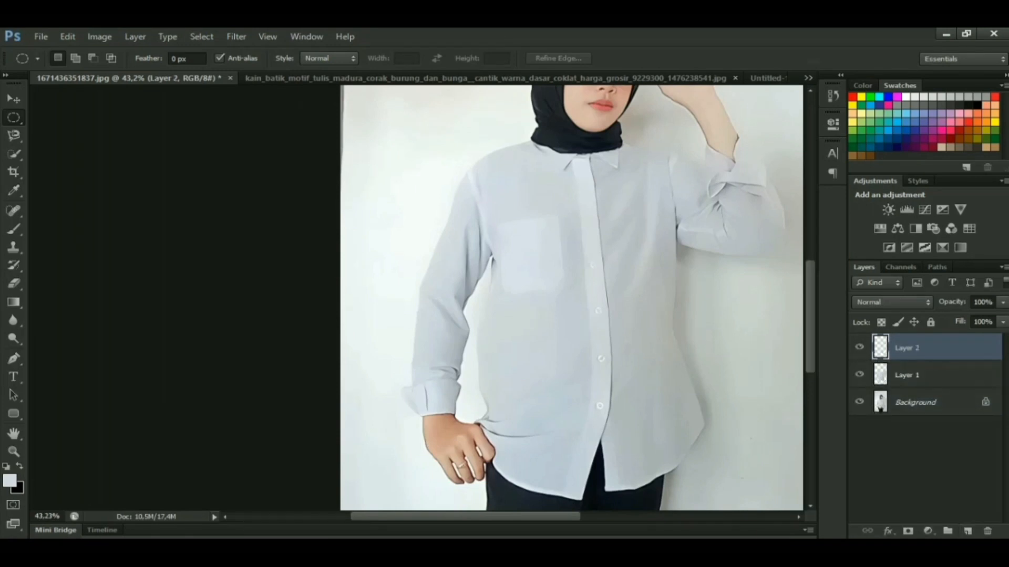
left_click(67, 36)
left_click(157, 224)
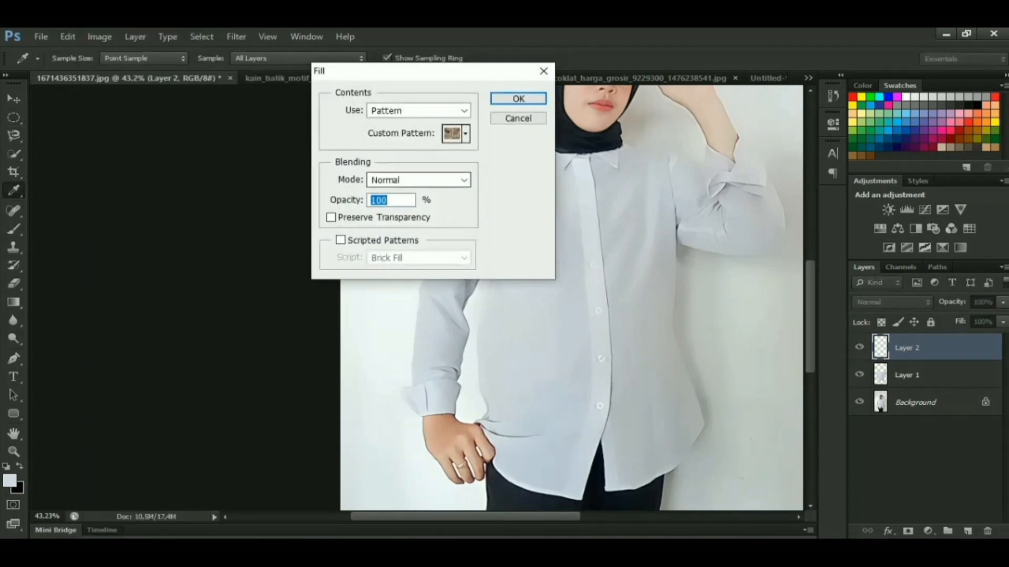
key("Return")
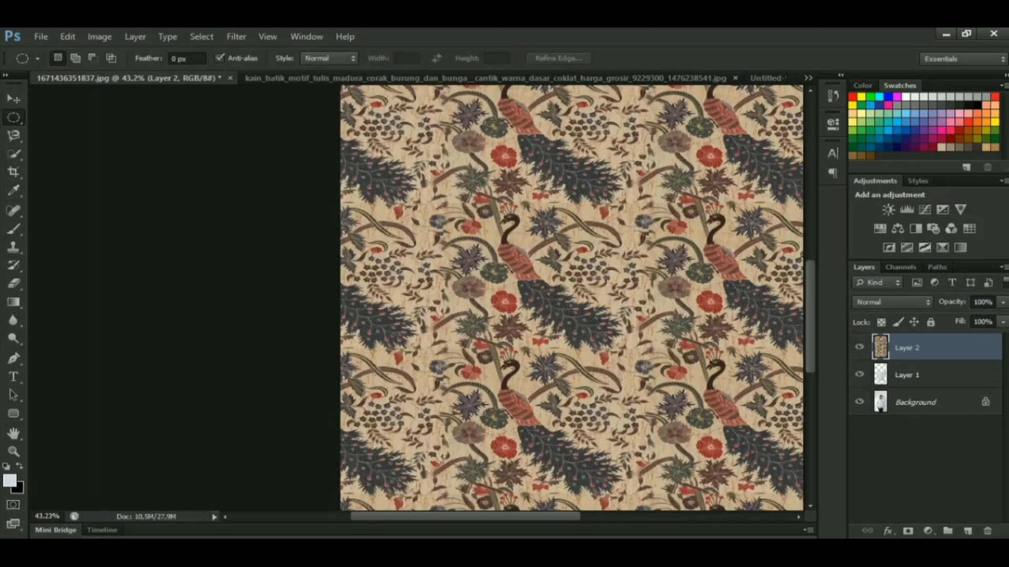
mouse_move(465, 517)
left_mouse_down()
mouse_move(491, 516)
mouse_move(482, 517)
left_mouse_up()
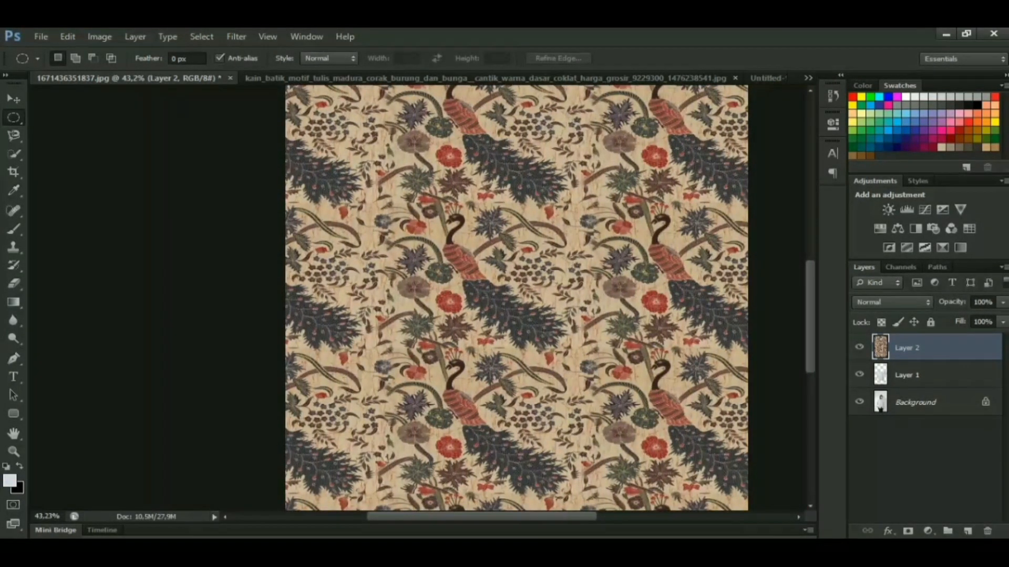
key("ctrl+alt+g")
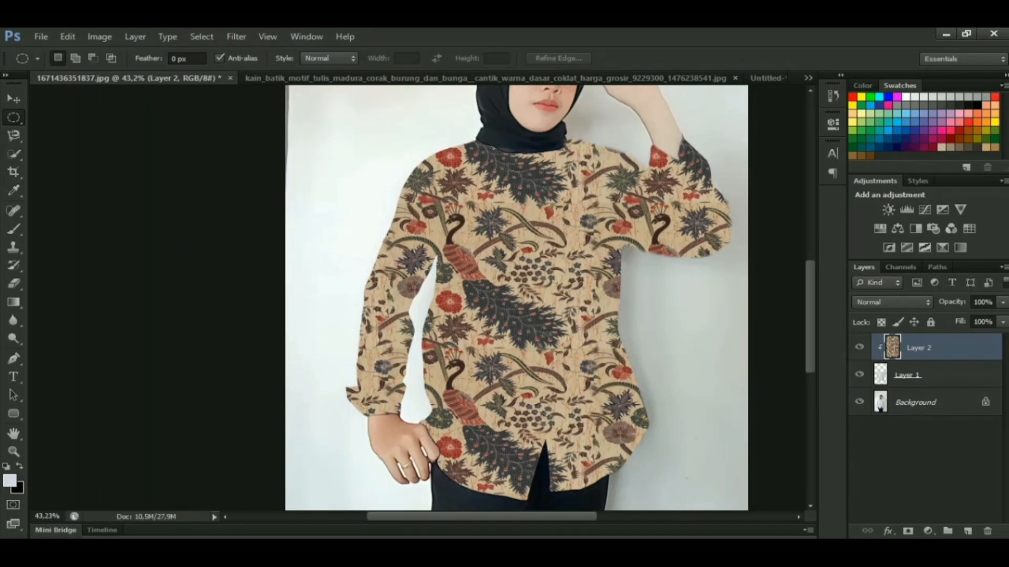
Step: Duplicate the shirt layer above the batik pattern layer and clip the pattern to the original shirt layer again
left_click(937, 375)
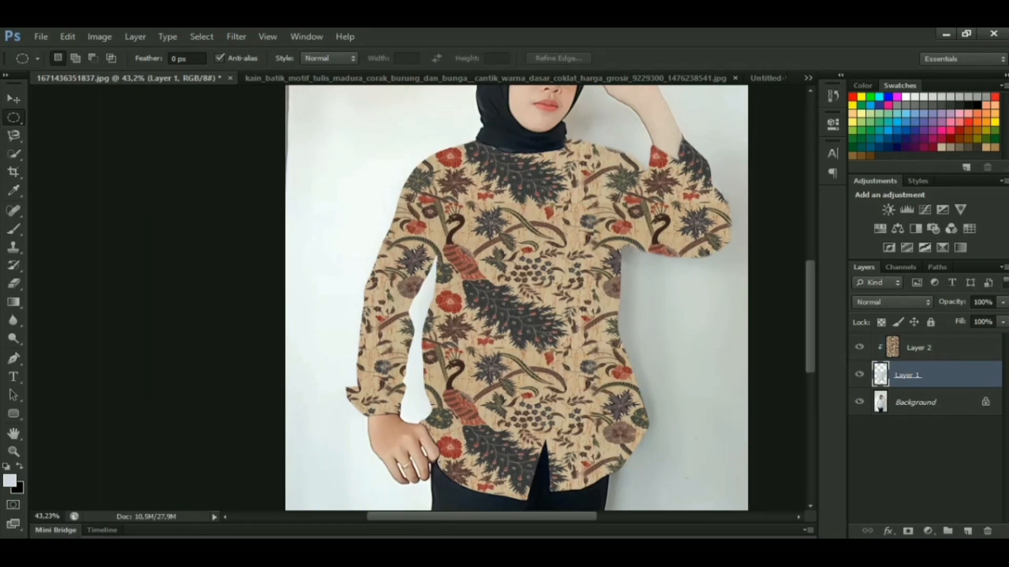
left_click_drag(937, 375, 968, 531)
left_click_drag(939, 375, 939, 337)
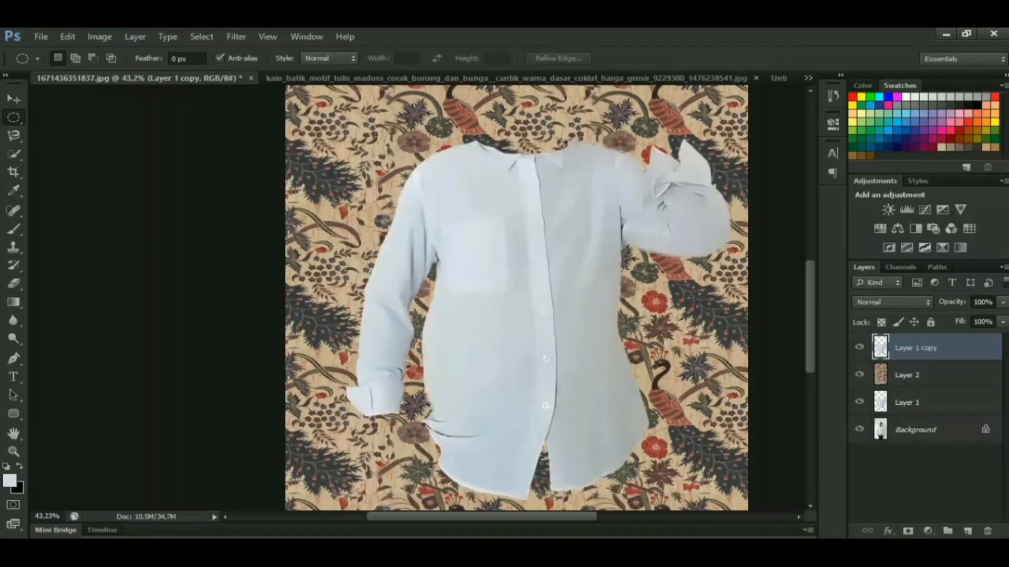
left_click(937, 375)
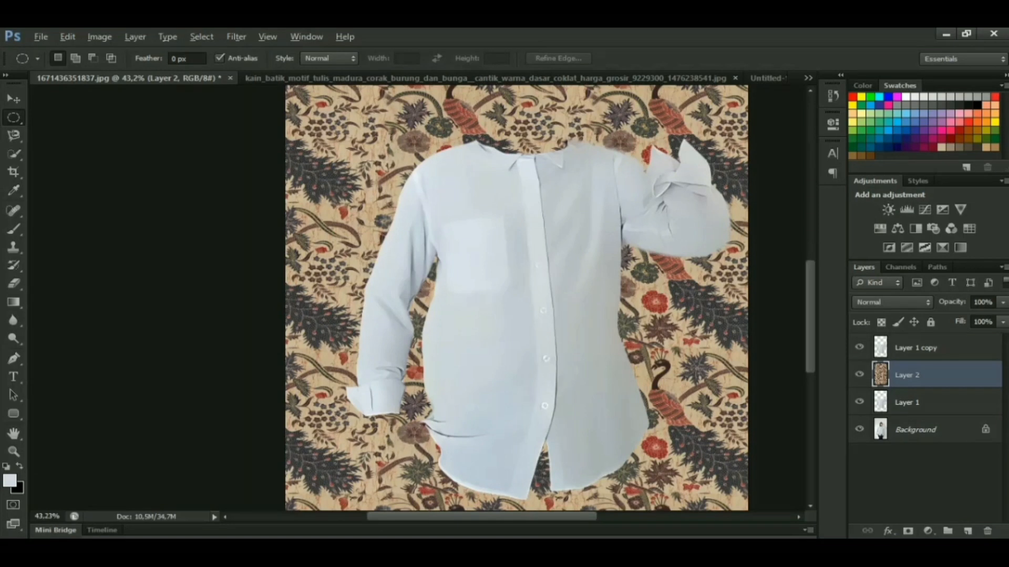
key("ctrl+alt+g")
Step: Desaturate the duplicated shirt layer
left_click(937, 348)
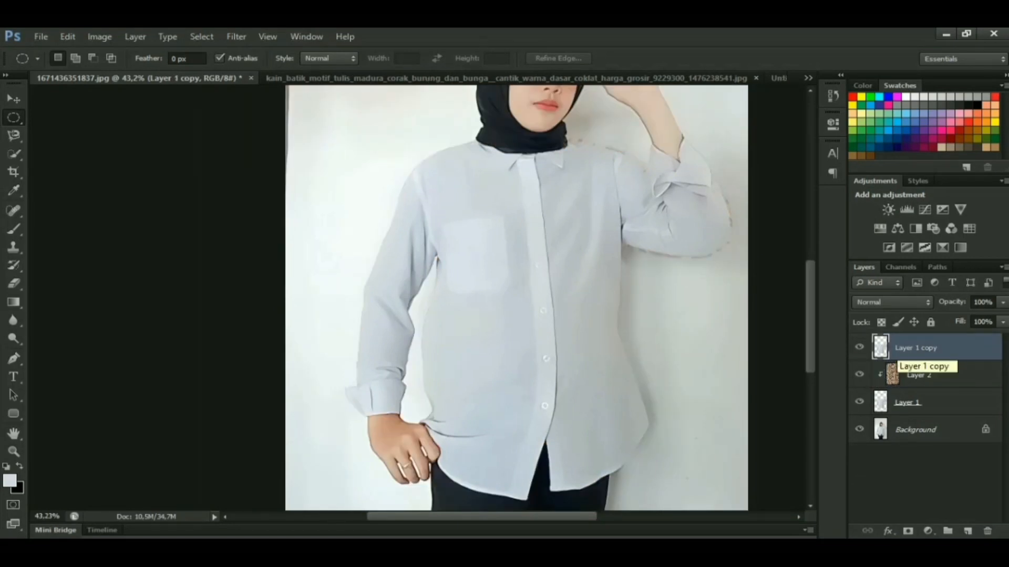
left_click(100, 37)
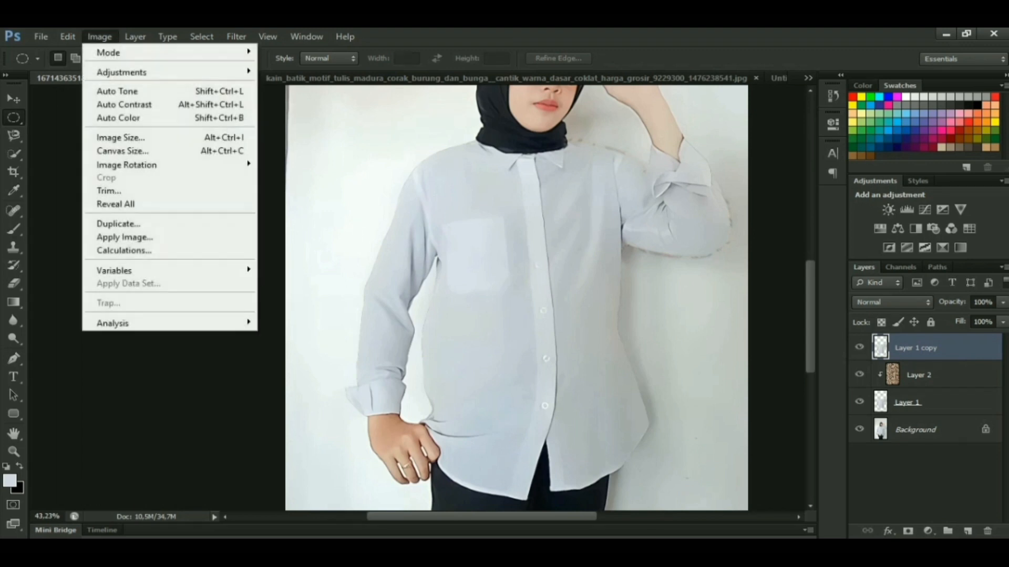
mouse_move(121, 72)
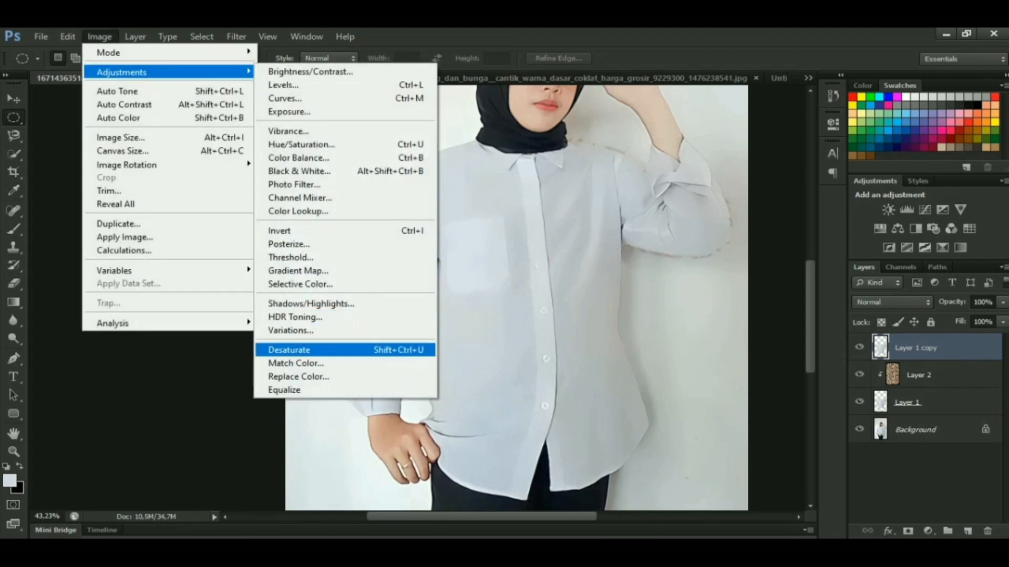
left_click(289, 350)
Step: Apply a Levels adjustment to the desaturated shirt copy with input levels 161, 3.83 and 220 to deepen the fabric folds
left_click(99, 36)
mouse_move(121, 72)
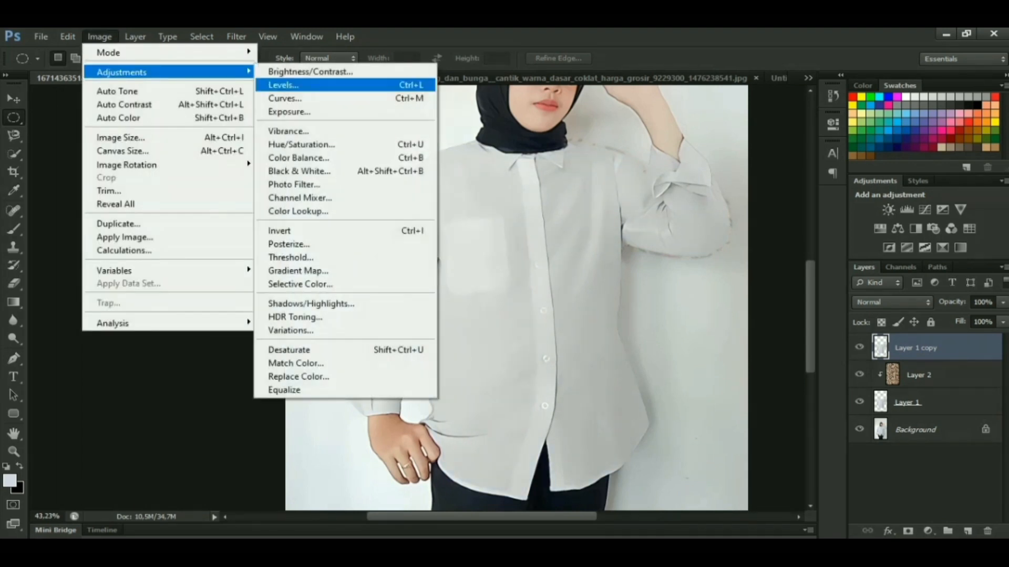
left_click(284, 83)
left_click_drag(679, 335, 673, 335)
left_click_drag(614, 178, 181, 186)
left_click_drag(241, 343, 225, 342)
mouse_move(142, 343)
left_mouse_down()
mouse_move(123, 343)
mouse_move(158, 343)
left_mouse_up()
left_click_drag(60, 343, 182, 343)
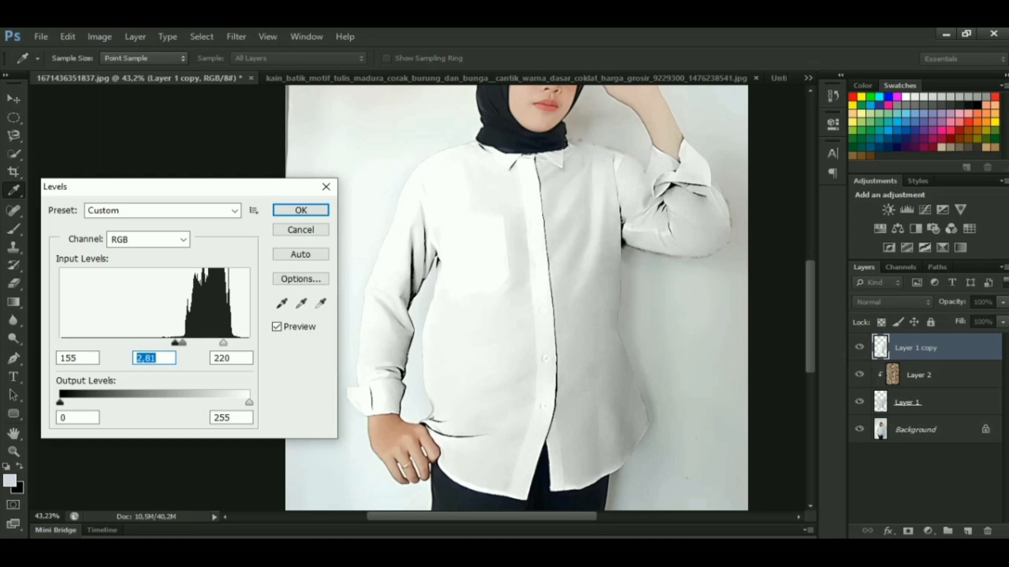
left_click_drag(175, 342, 183, 342)
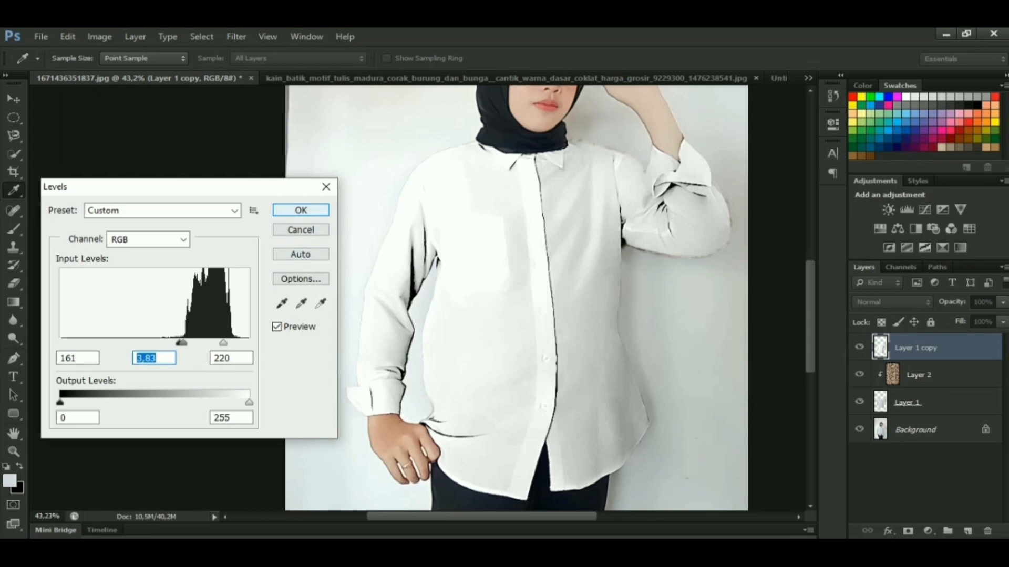
key("Return")
key("m")
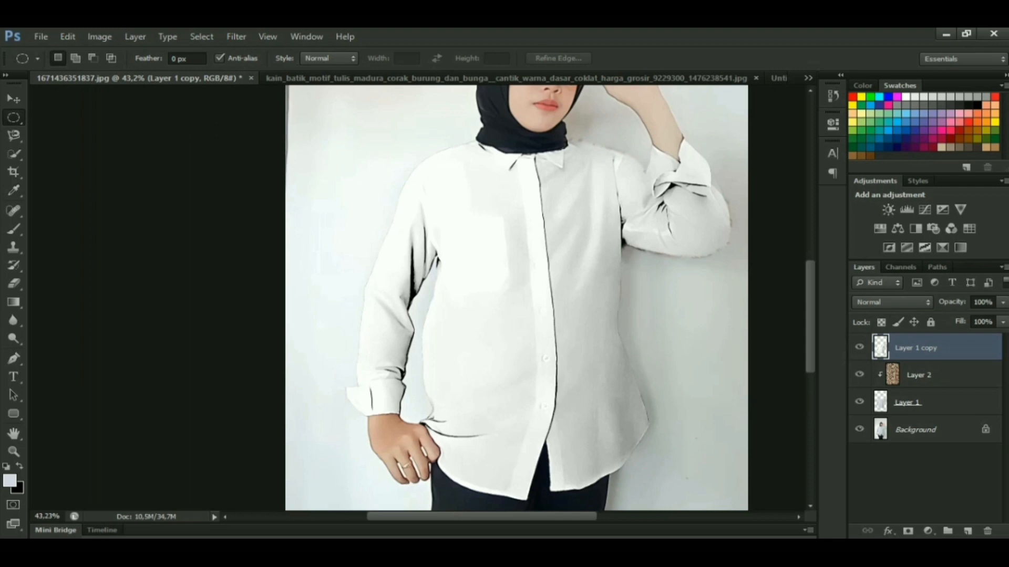
Step: Set the desaturated shirt copy's blend mode to Linear Burn and its fill to 87%
key("ctrl+0")
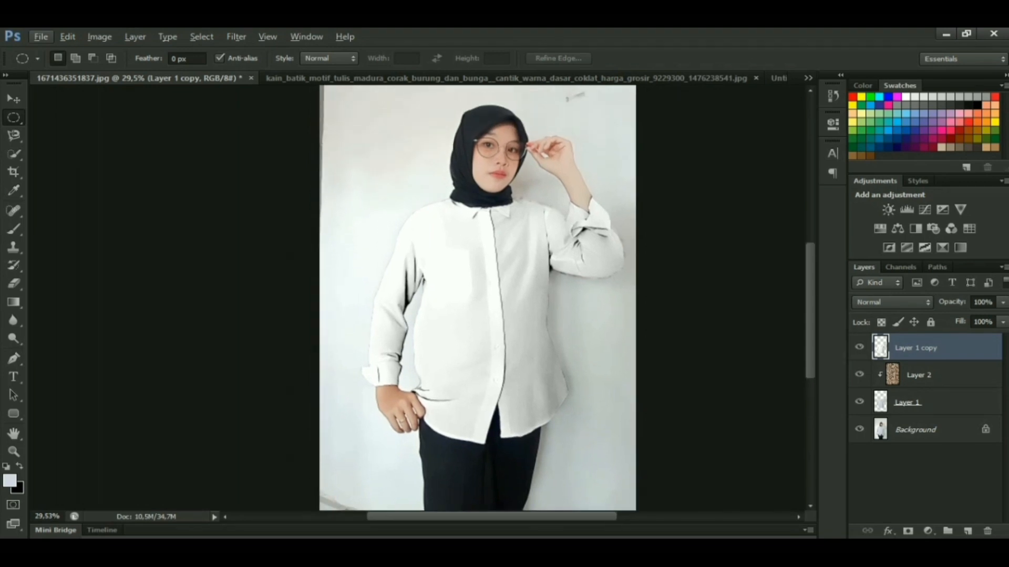
scroll(417, 298, "down", 1)
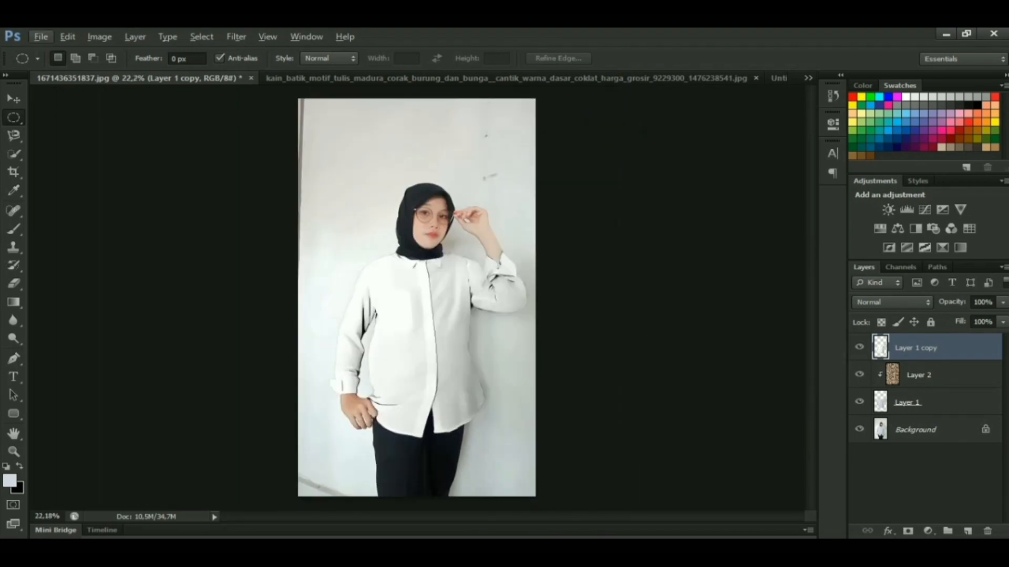
left_click(892, 302)
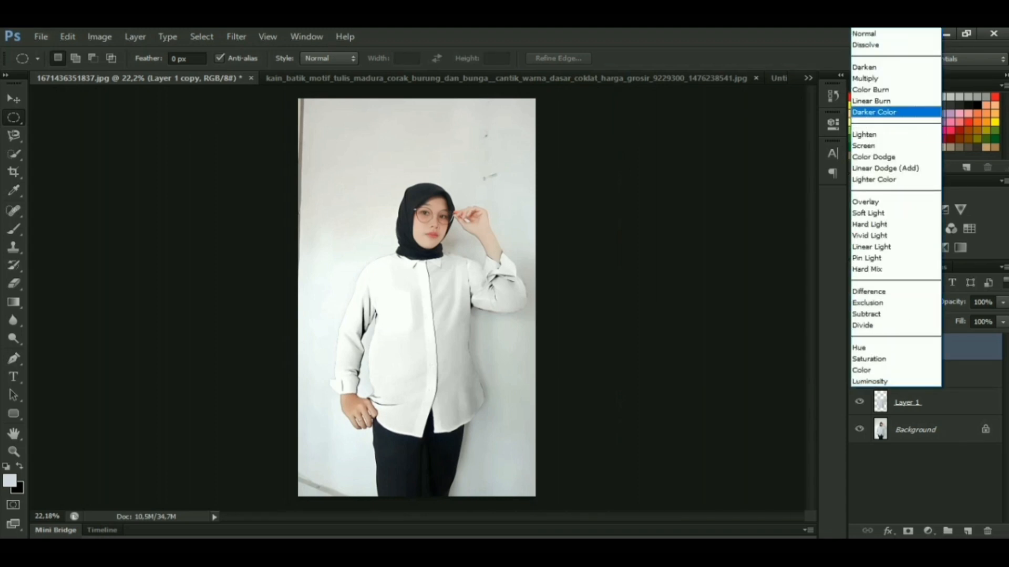
left_click(882, 99)
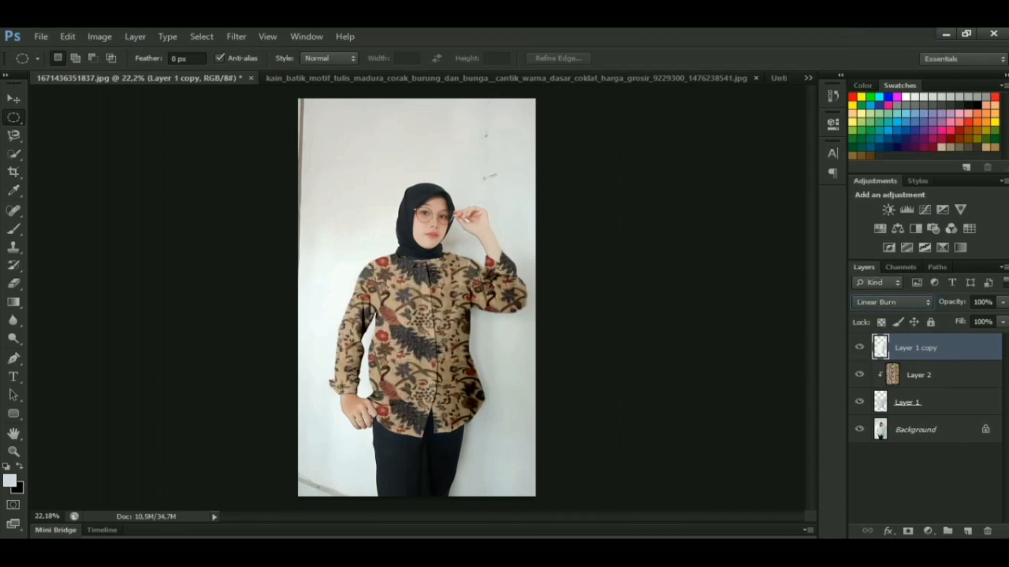
left_click(1002, 322)
mouse_move(1002, 338)
left_mouse_down()
mouse_move(936, 337)
mouse_move(994, 337)
left_mouse_up()
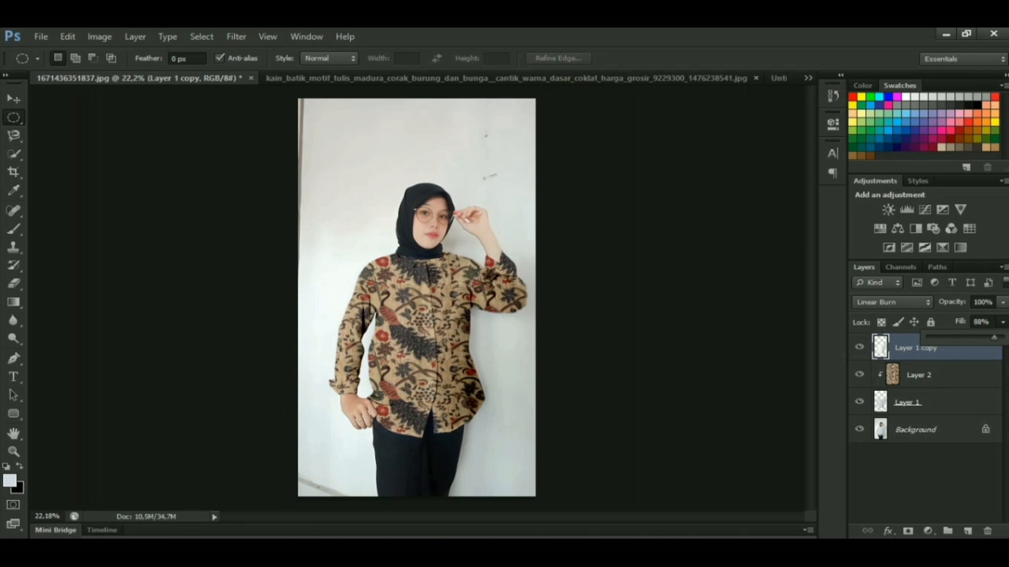
key("Return")
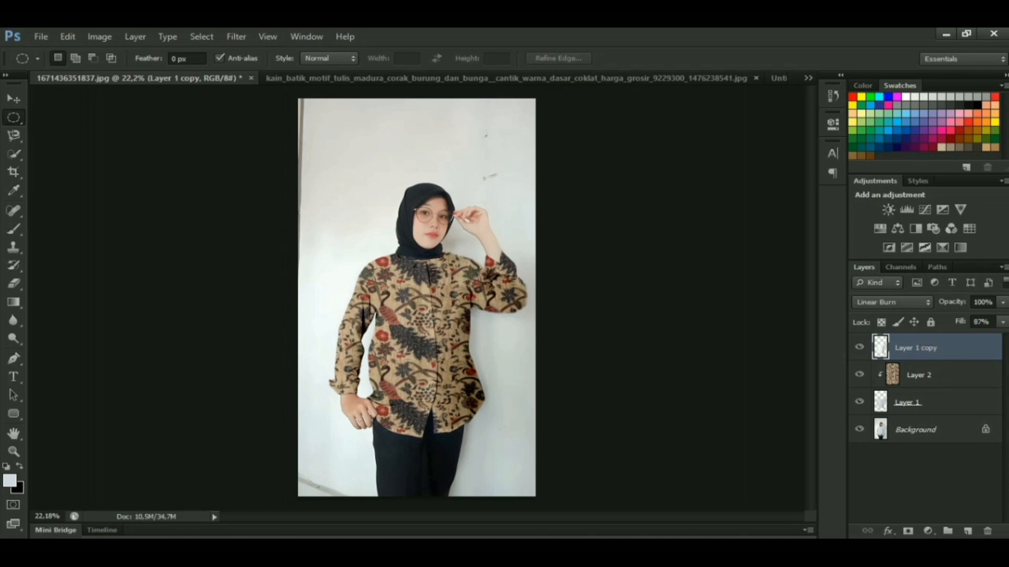
Step: Duplicate Layer 1 to the top of the layer stack and clip the batik pattern layer to the original shirt layer again
left_click_drag(946, 403, 943, 344)
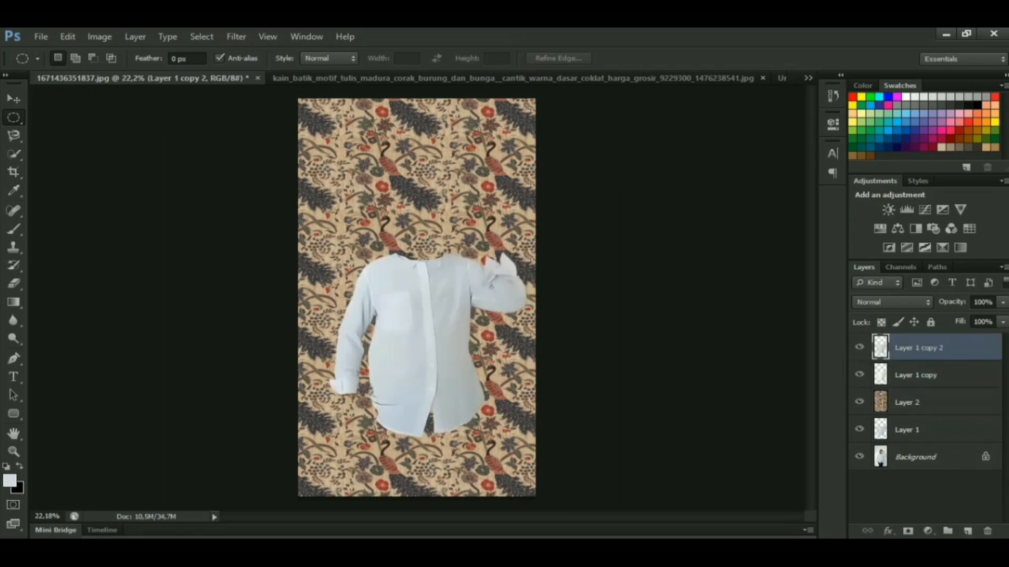
left_click(917, 403)
key("ctrl+alt+g")
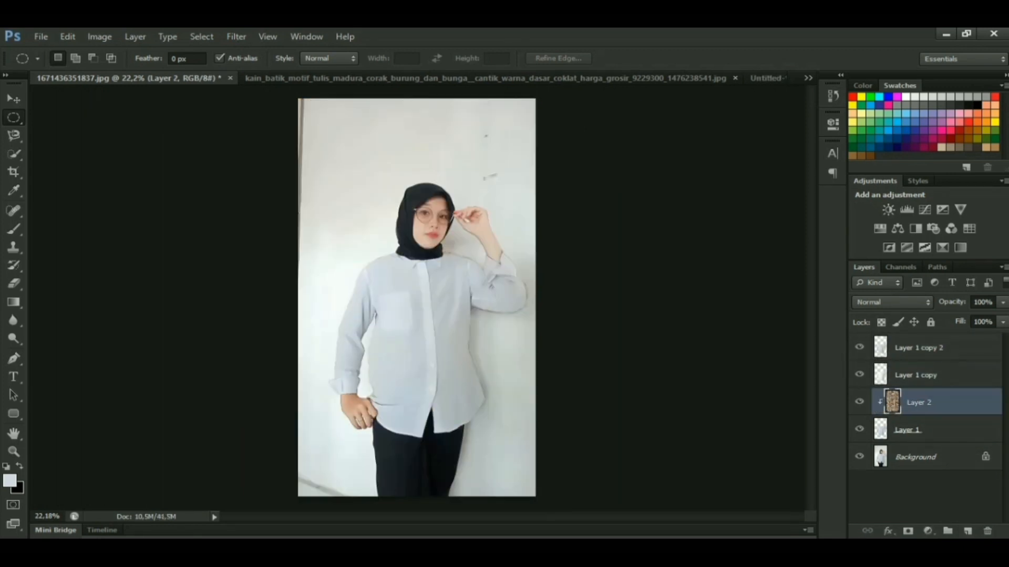
Step: Rename the topmost shirt copy to Terang and the Linear Burn shirt copy below it to Gelap
left_click(922, 348)
double_click(923, 348)
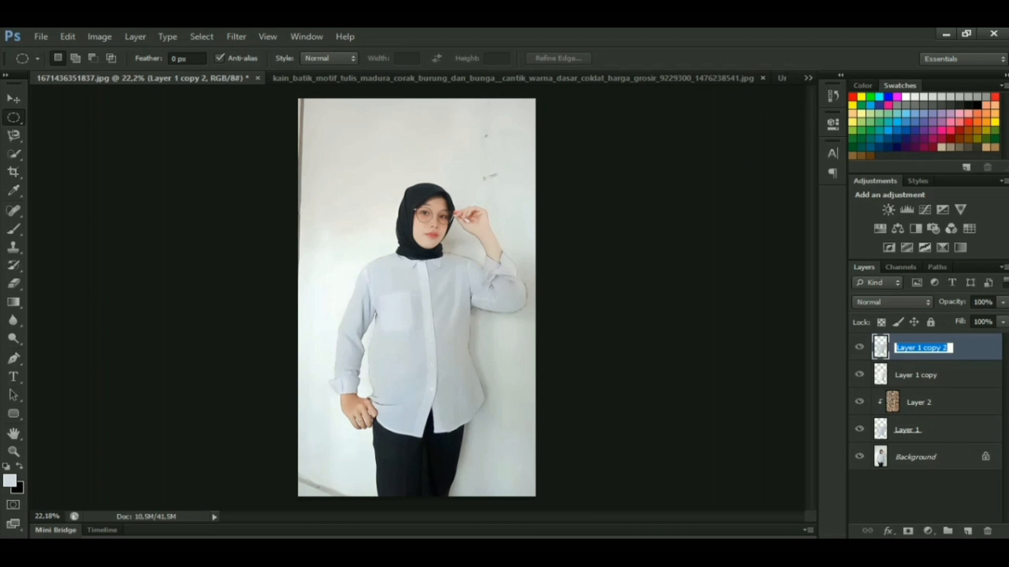
type("T")
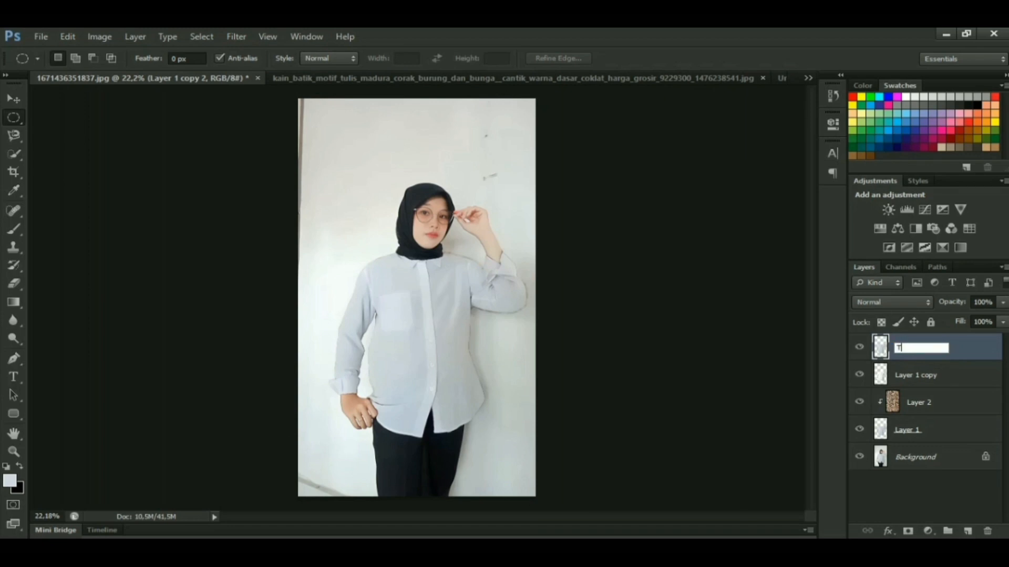
type("erang")
key("Tab")
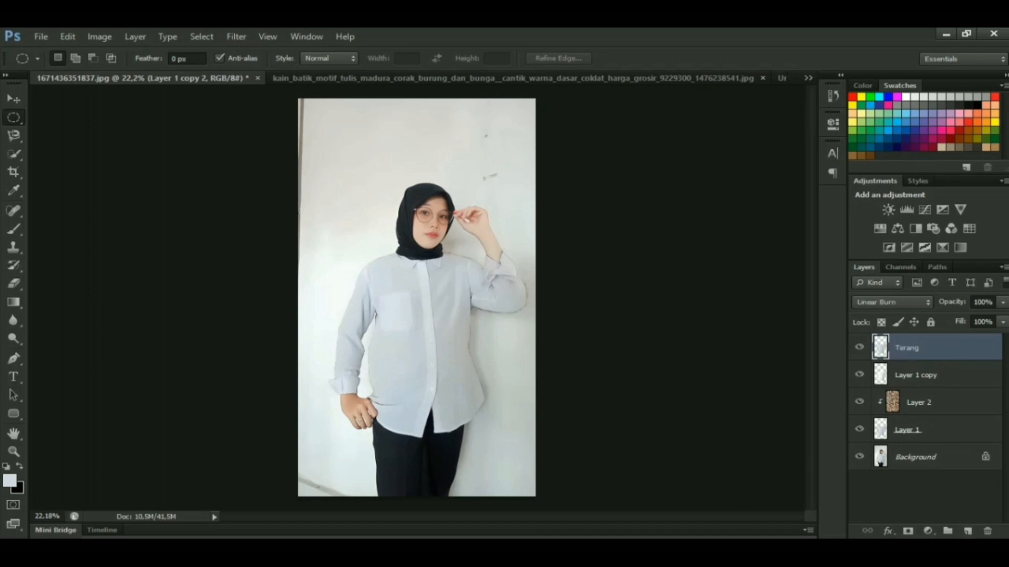
type("Gelap")
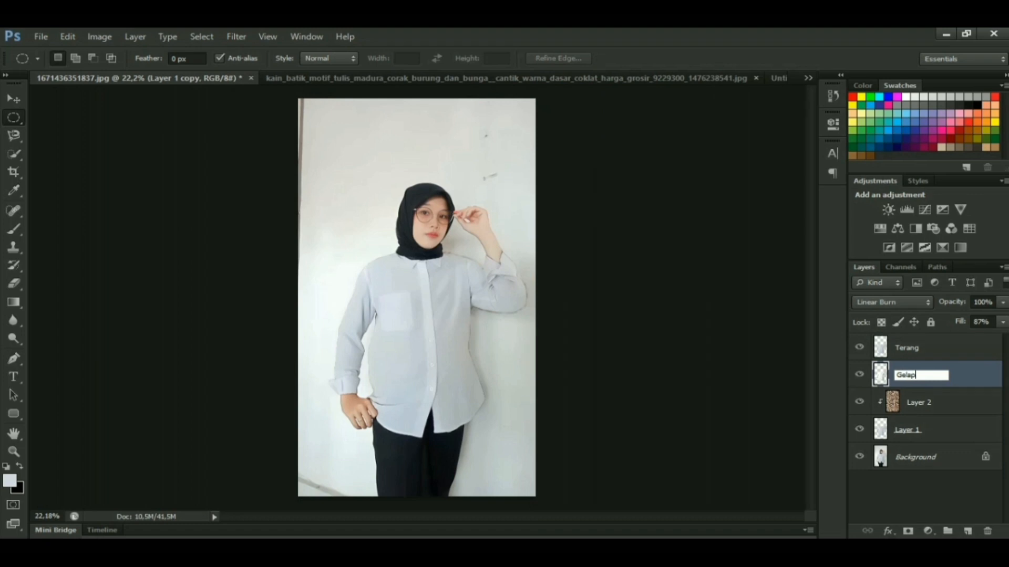
key("Return")
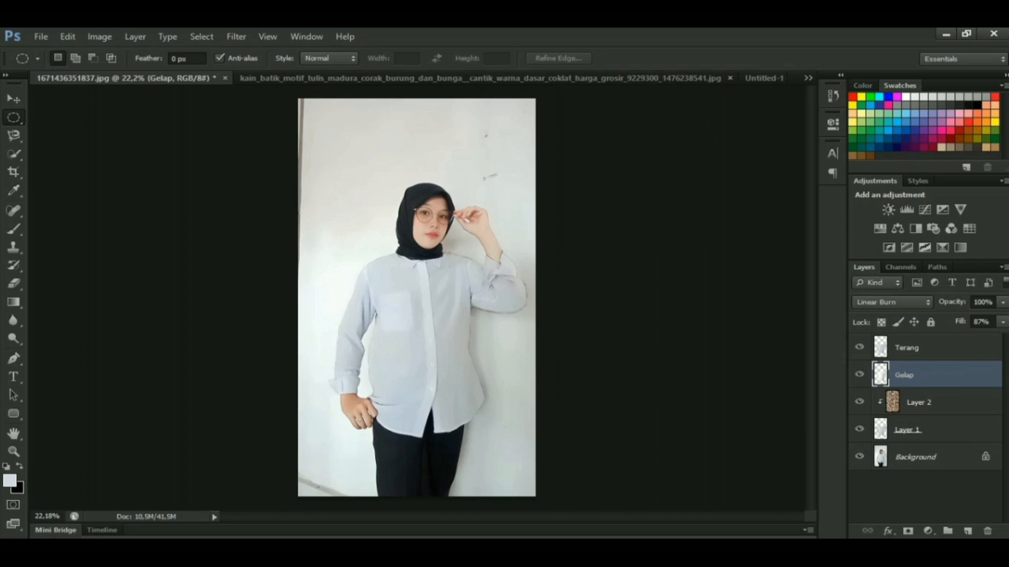
Step: Desaturate the Terang layer
left_click(201, 37)
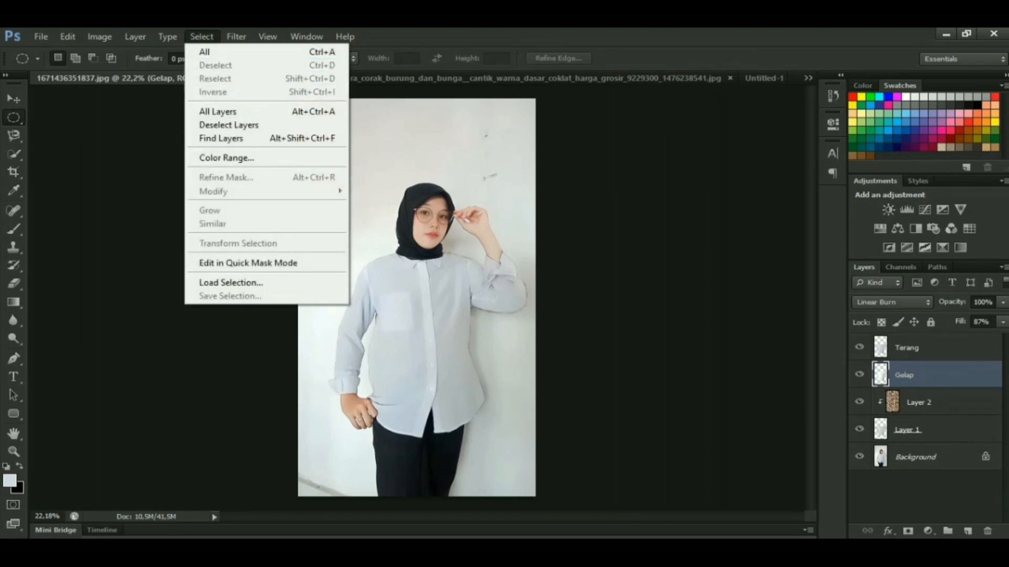
mouse_move(68, 36)
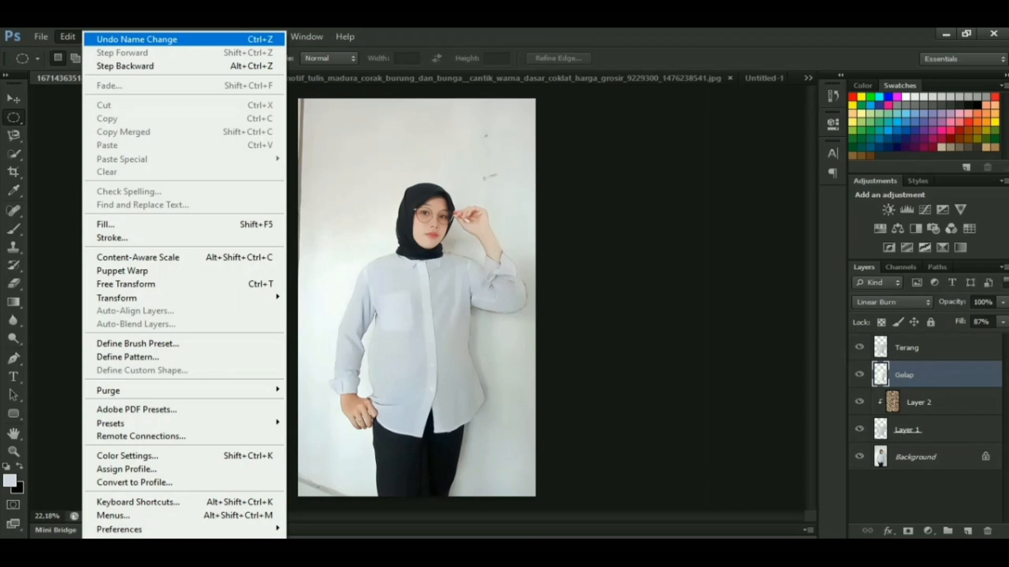
left_click(68, 36)
left_click(99, 36)
mouse_move(121, 72)
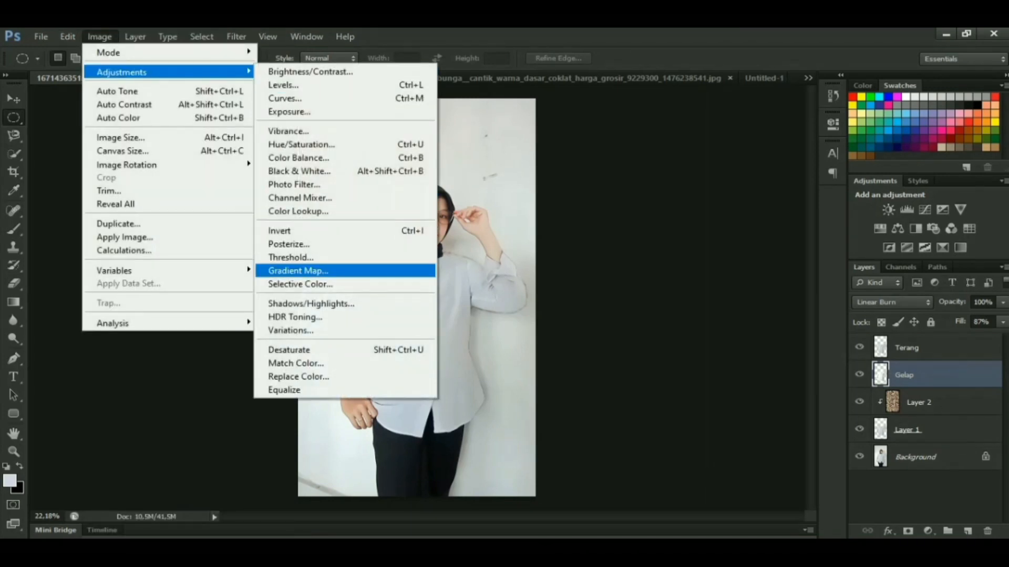
left_click(289, 350)
left_click(907, 348)
left_click(99, 37)
mouse_move(122, 72)
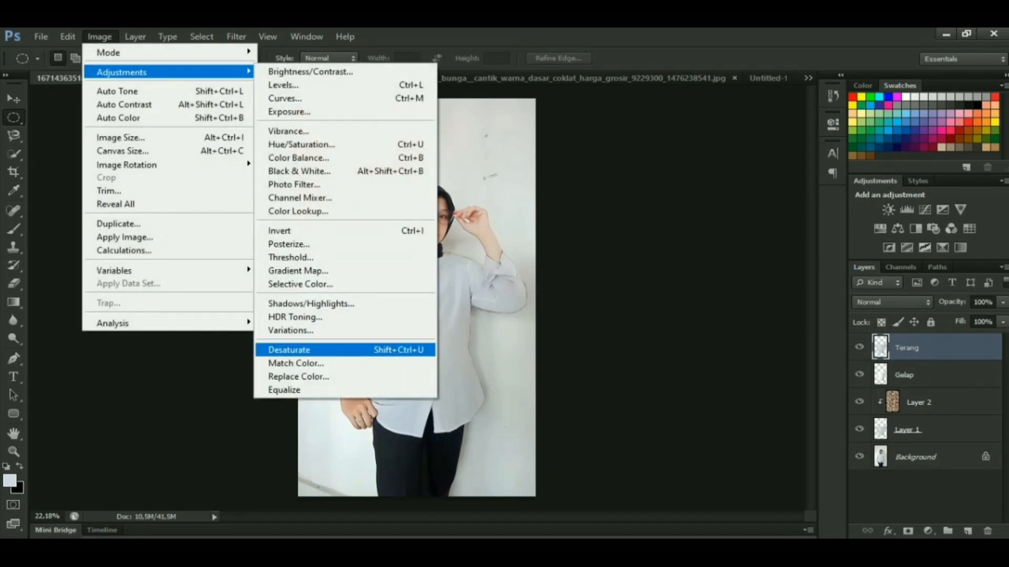
left_click(288, 350)
Step: Select the shirt's lighter tones with Color Range at fuzziness 20, sampling the color from the lower front of the shirt
left_click(202, 36)
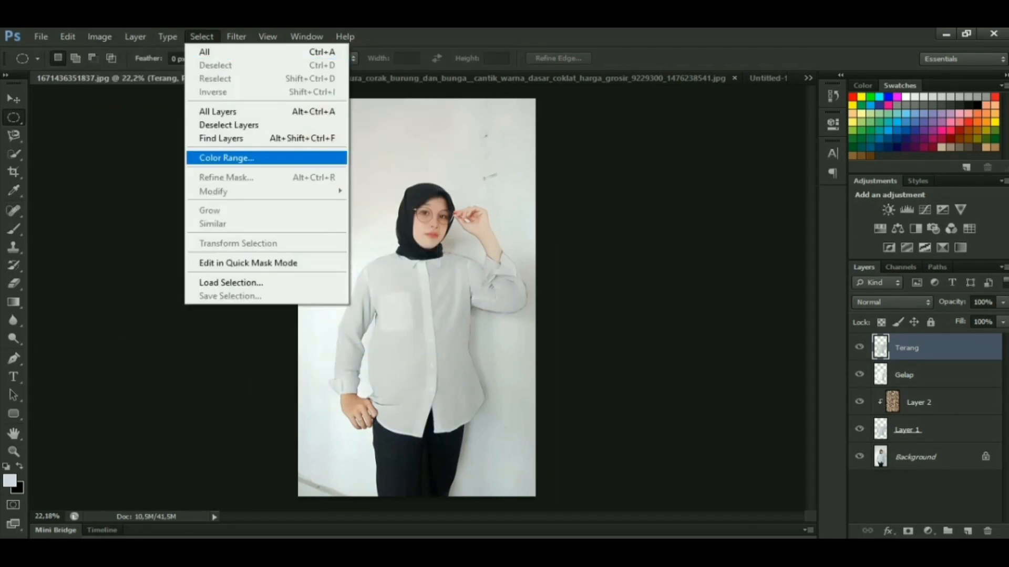
left_click(225, 158)
left_click_drag(265, 122, 188, 126)
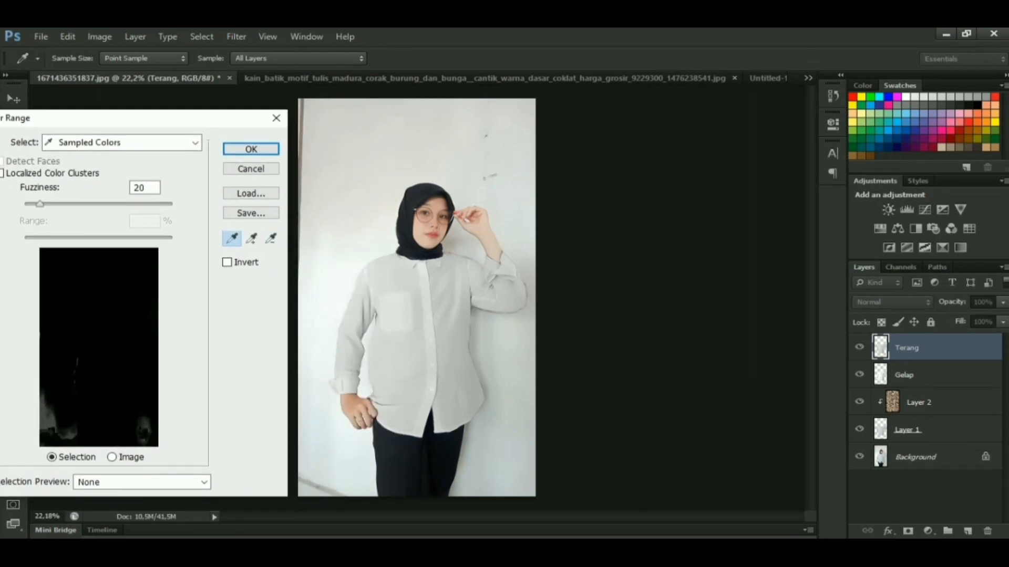
left_click(396, 312)
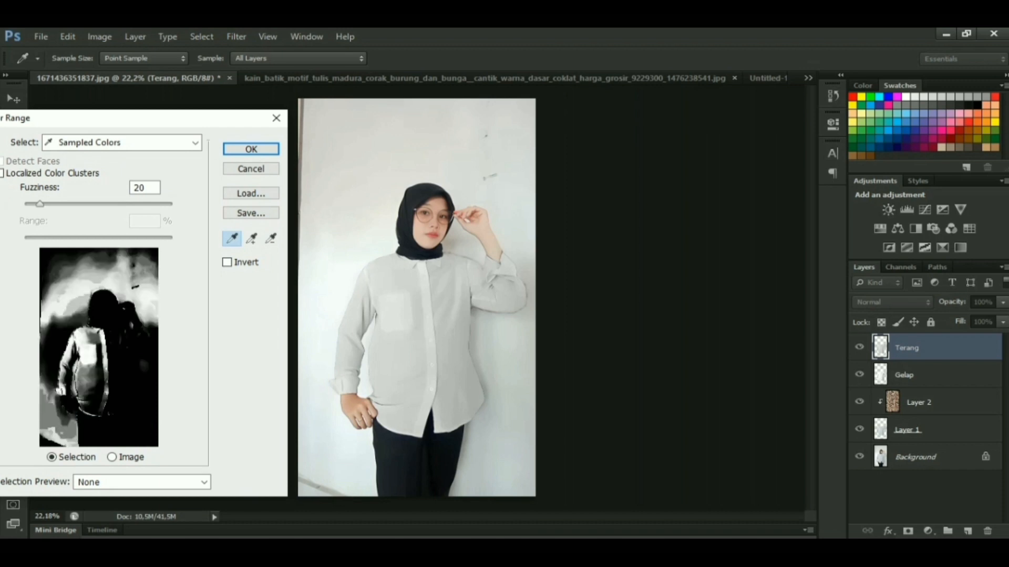
left_click(448, 292)
left_click(397, 312)
left_click(455, 336)
left_click(396, 312)
left_click(456, 357)
left_click(396, 312)
left_click(458, 381)
left_click(406, 392)
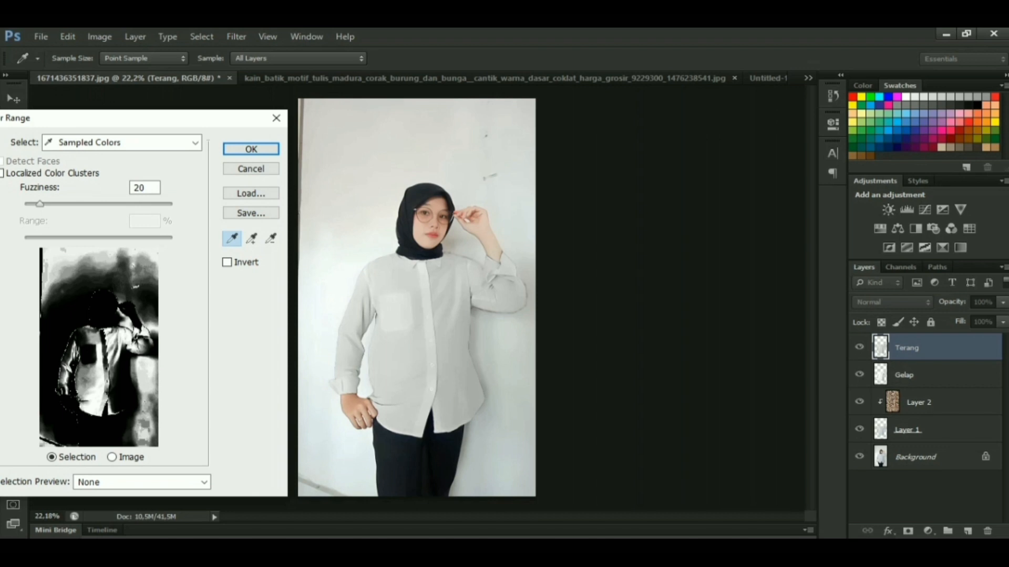
left_click(251, 149)
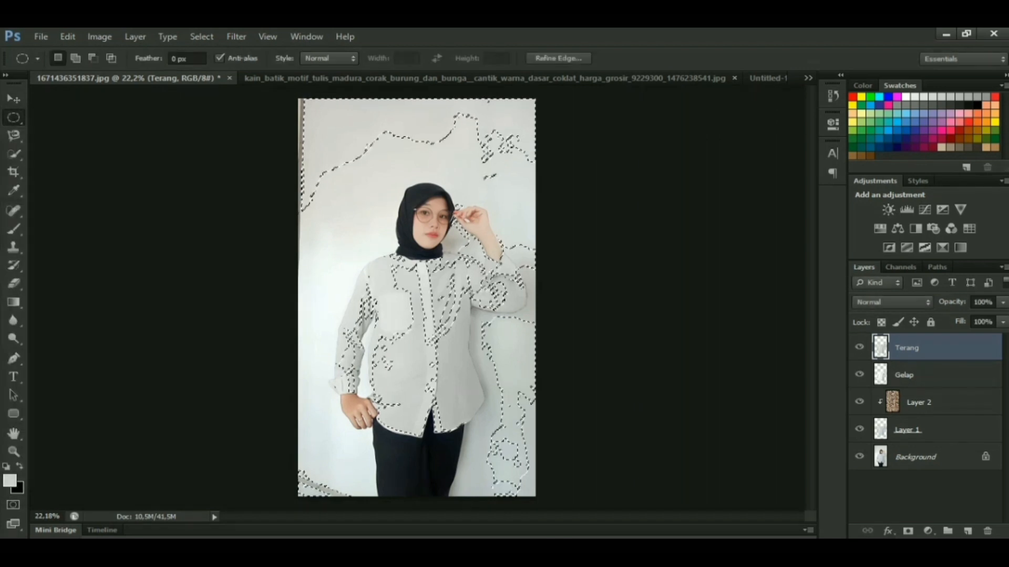
Step: Delete everything outside the sampled tones from the Terang layer by inverting the selection, and deselect
left_click(201, 36)
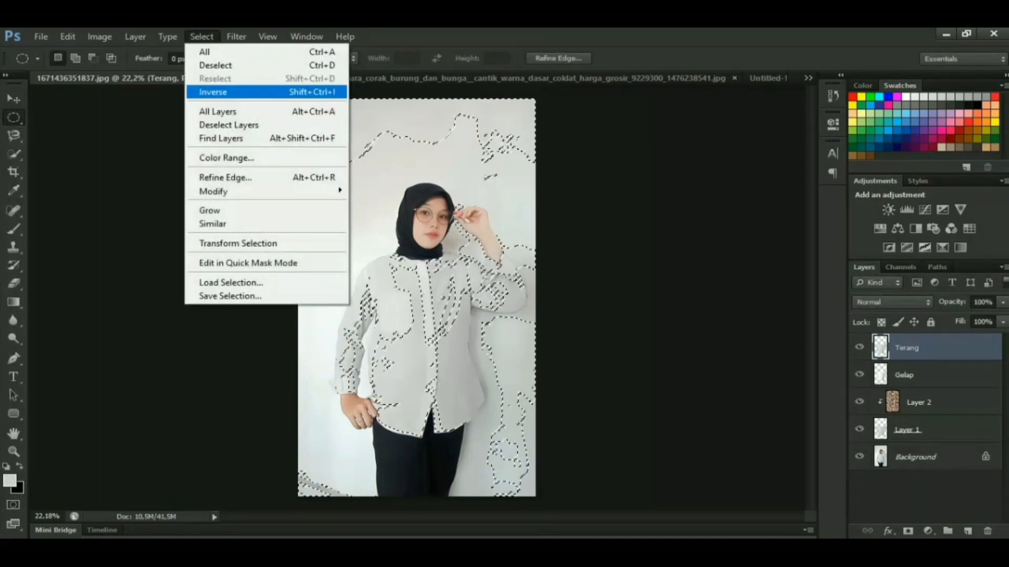
left_click(213, 92)
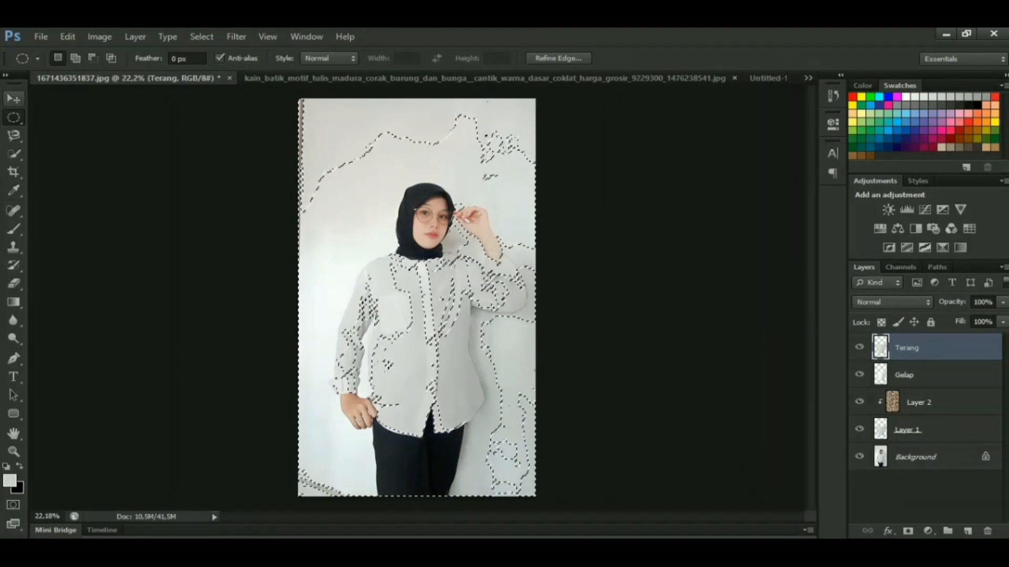
left_click(14, 99)
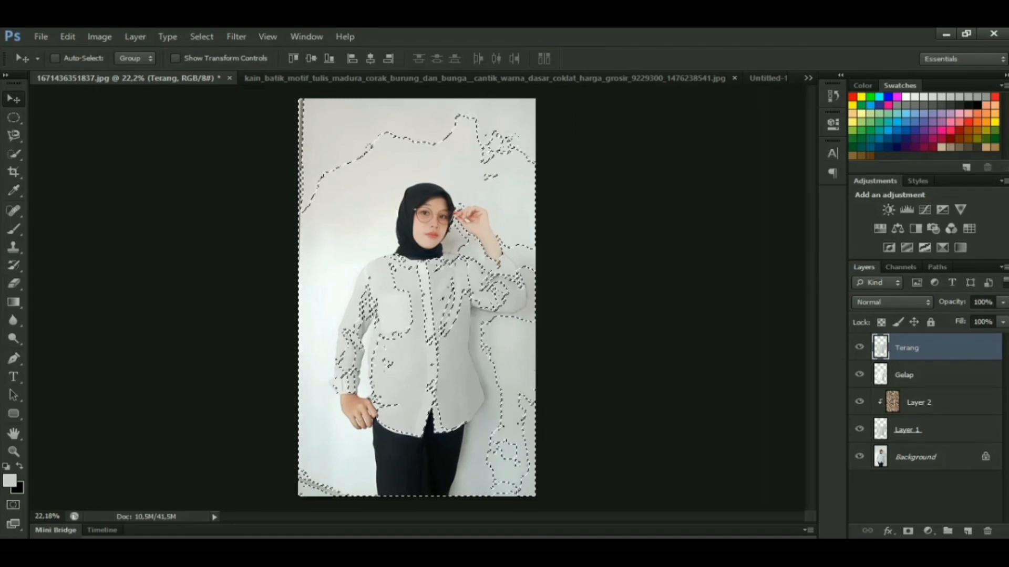
key("Delete")
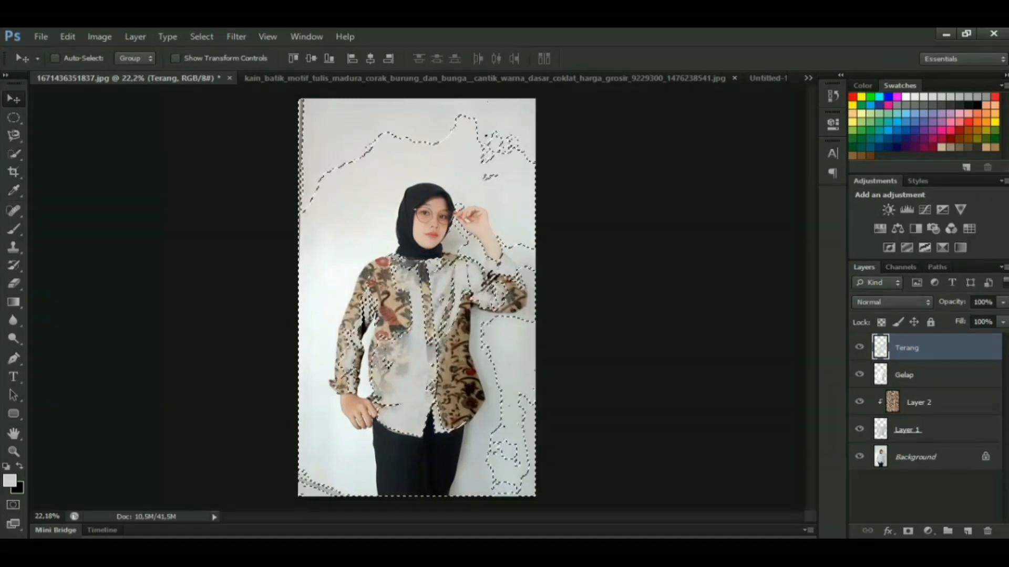
left_click(201, 37)
left_click(218, 65)
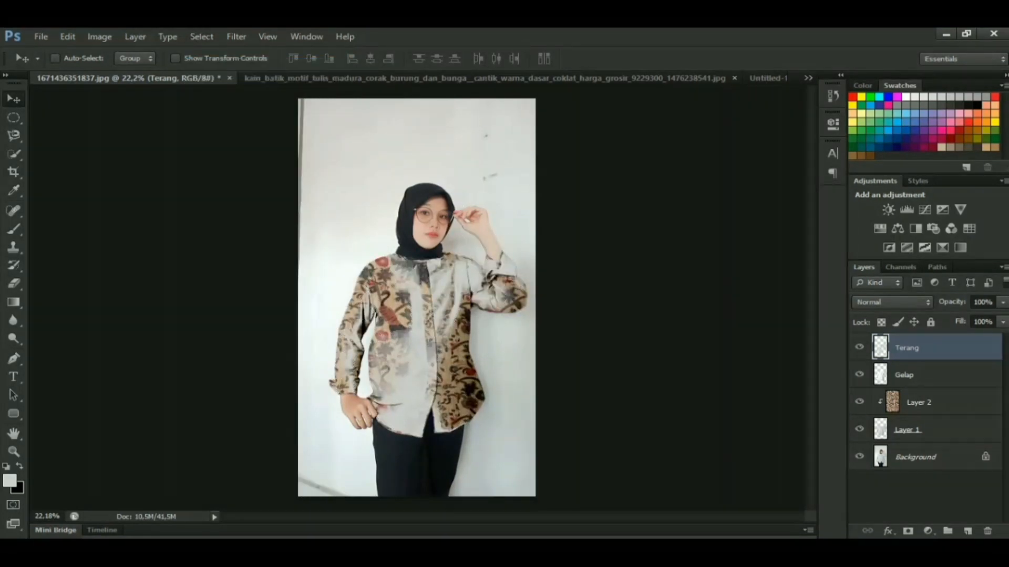
Step: Set the Terang layer's blend mode to Linear Dodge (Add) and its fill to 29%
left_click(892, 302)
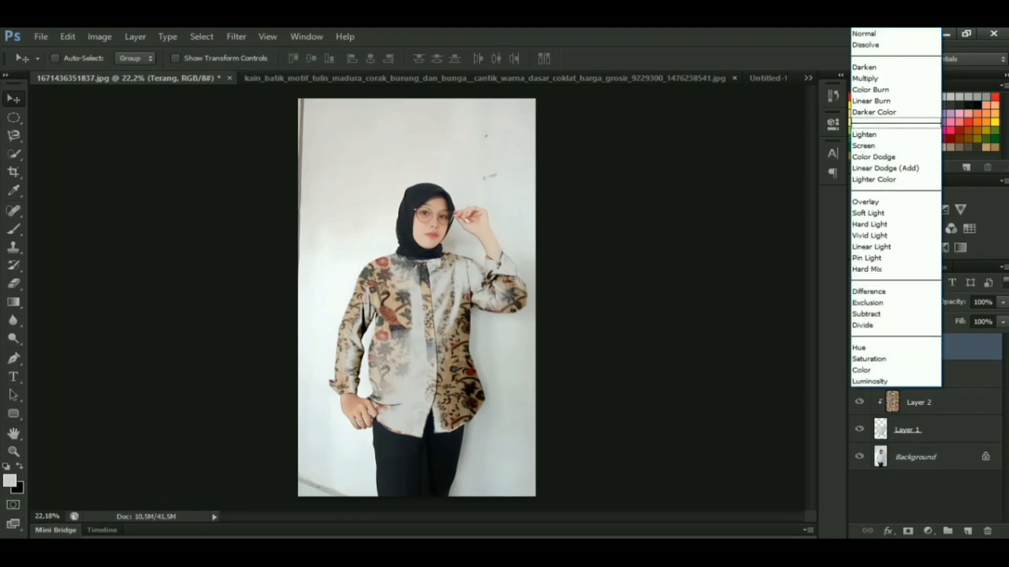
left_click(893, 167)
left_click(1003, 322)
left_click_drag(1003, 338, 944, 338)
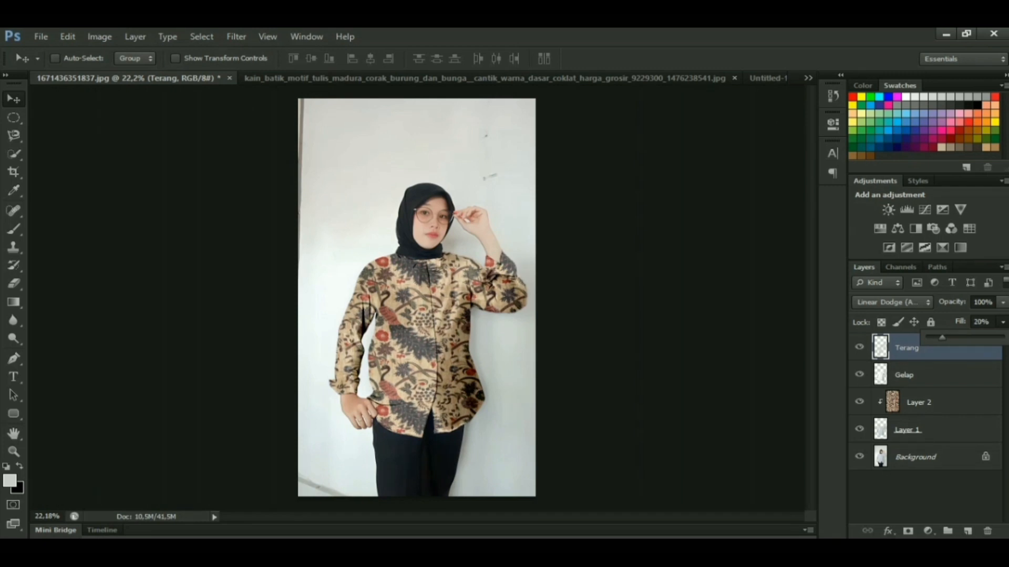
left_click_drag(944, 338, 947, 338)
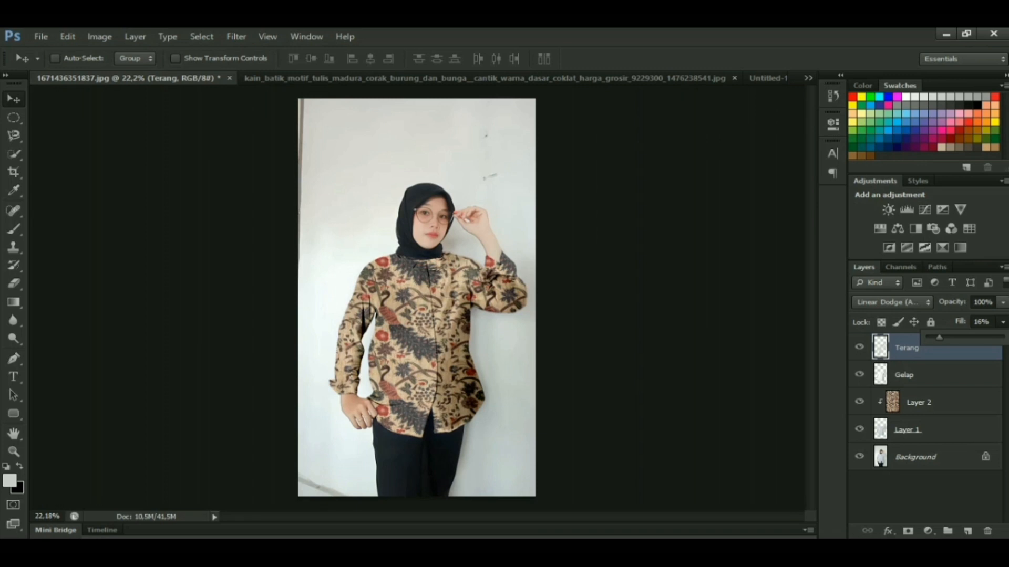
left_click_drag(939, 338, 948, 338)
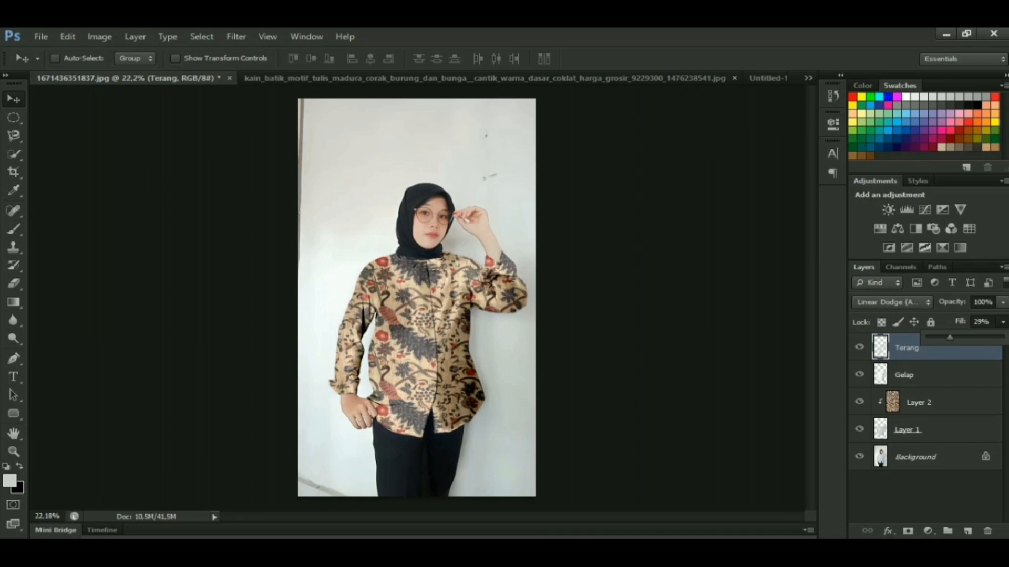
Step: Increase the Gelap layer's fill to deepen the shirt's shadows, and make the Terang layer active again
key("Return")
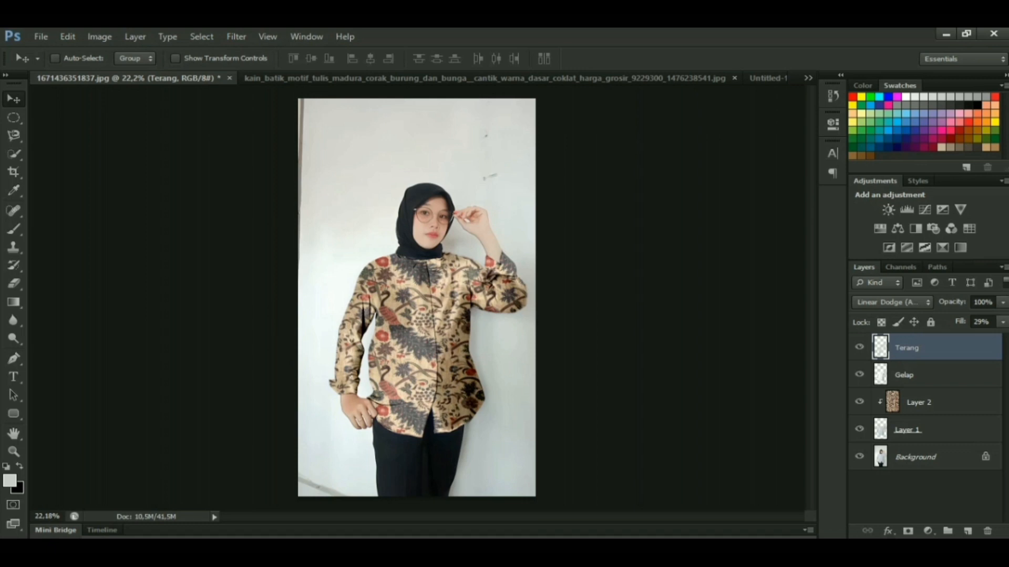
left_click(935, 402)
left_click(935, 376)
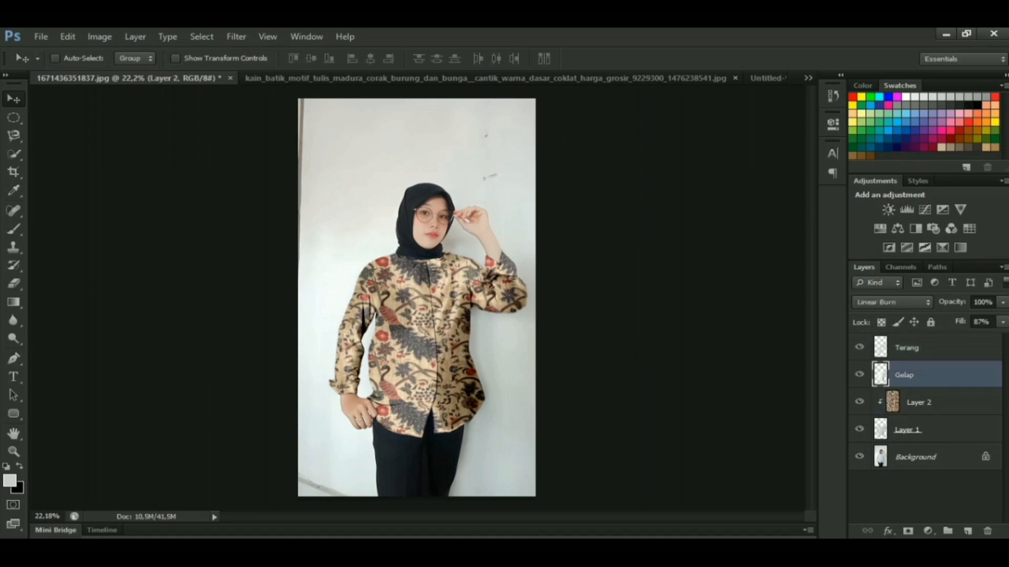
left_click(1003, 322)
left_click_drag(997, 337, 1004, 338)
left_click(1002, 322)
left_click(907, 348)
Step: Save a JPEG copy of the image named Tugas Batik in the Projek Batik folder, with Maximum quality
left_click(41, 36)
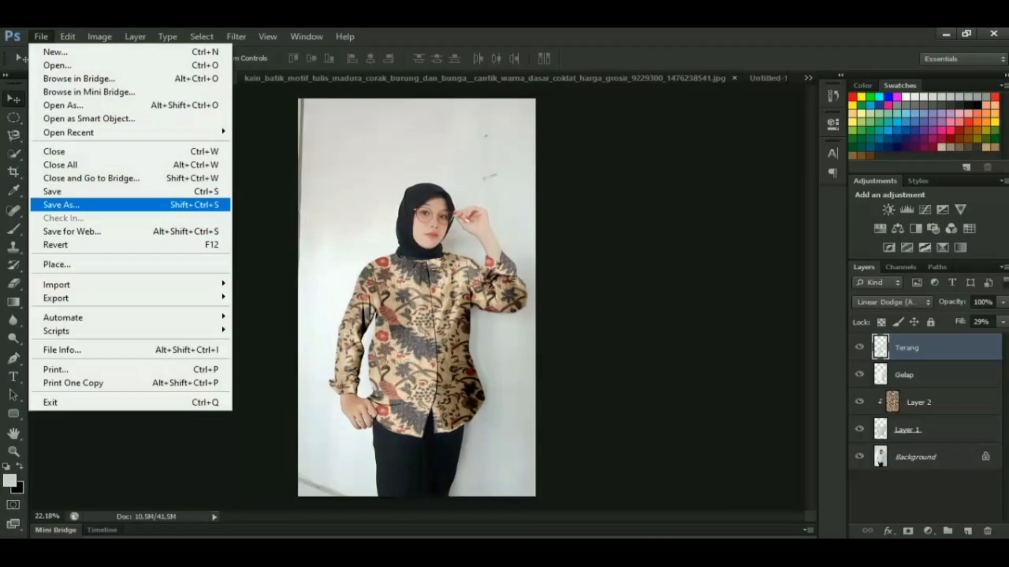
left_click(61, 205)
left_click(462, 364)
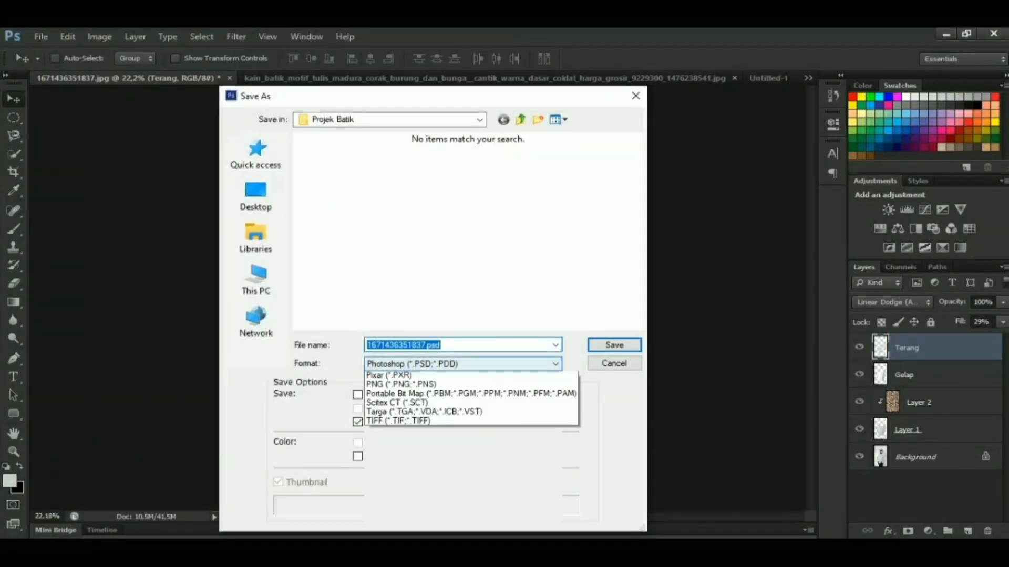
left_click(442, 450)
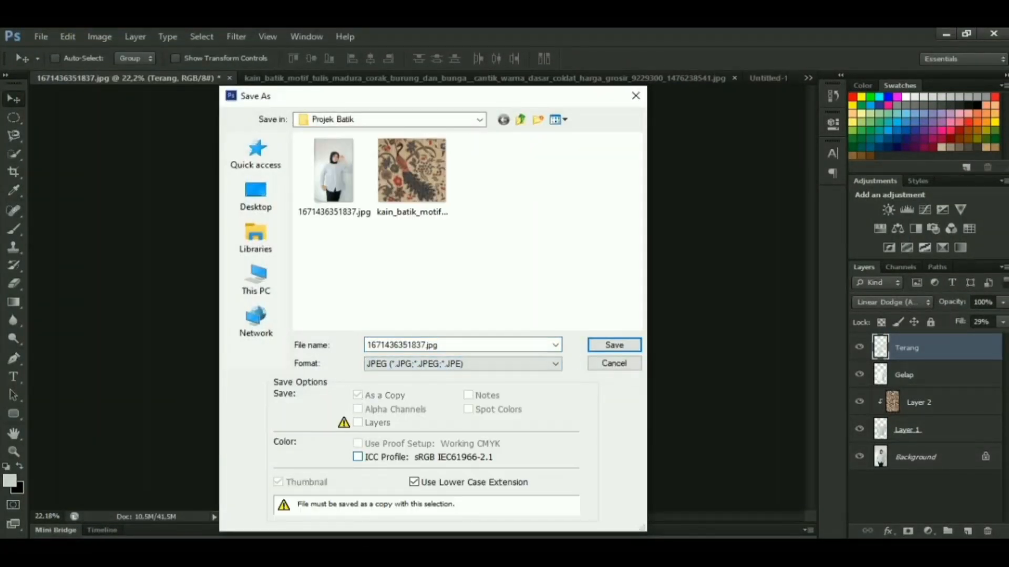
double_click(407, 345)
type("T")
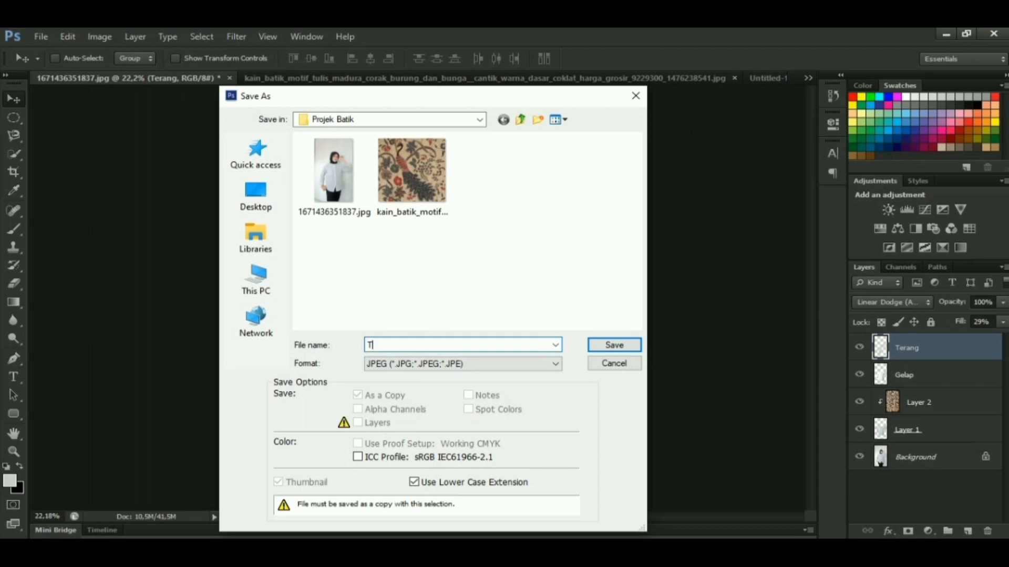
type("ugas Batik")
key("Return")
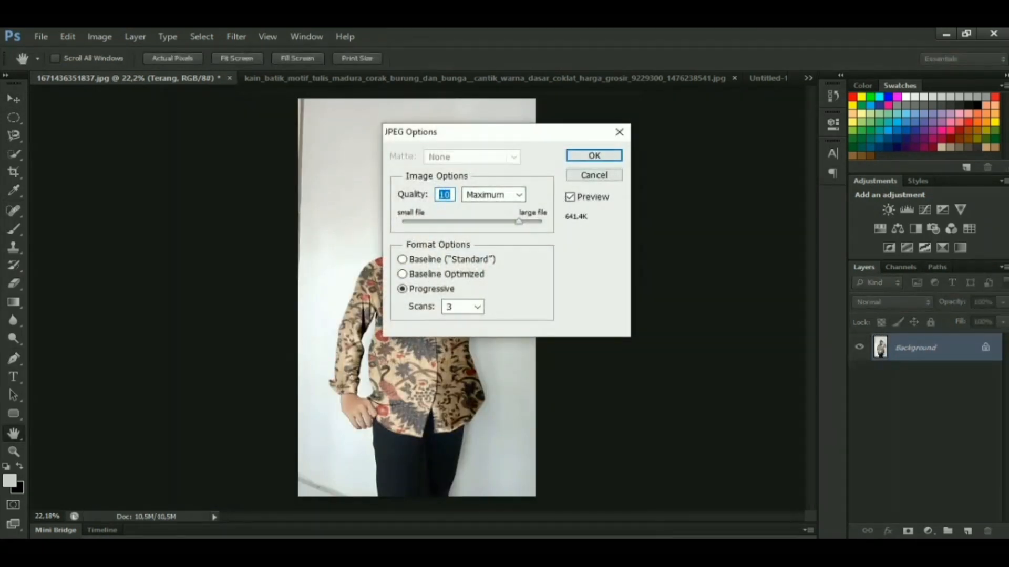
left_click(493, 194)
left_click(488, 233)
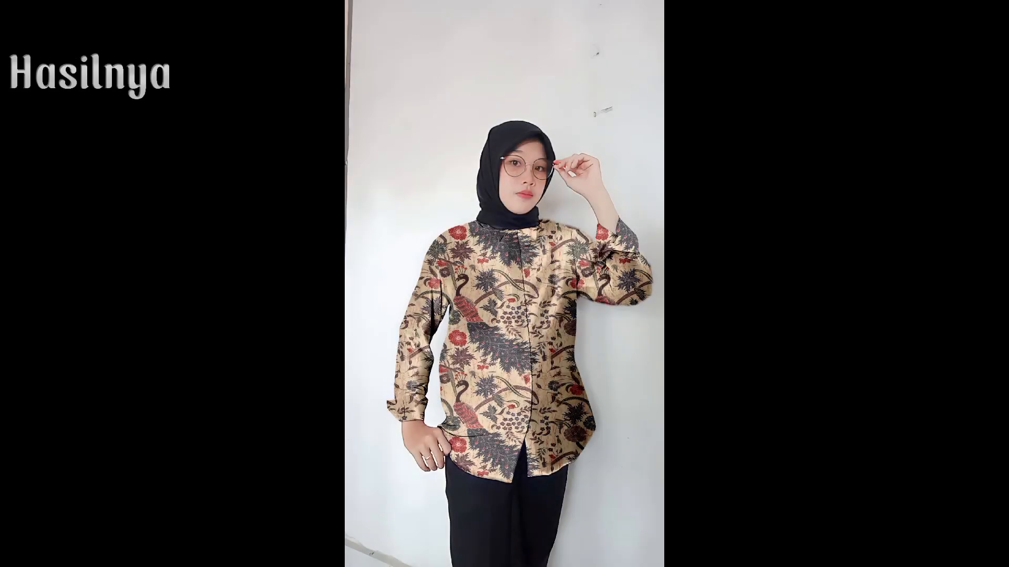